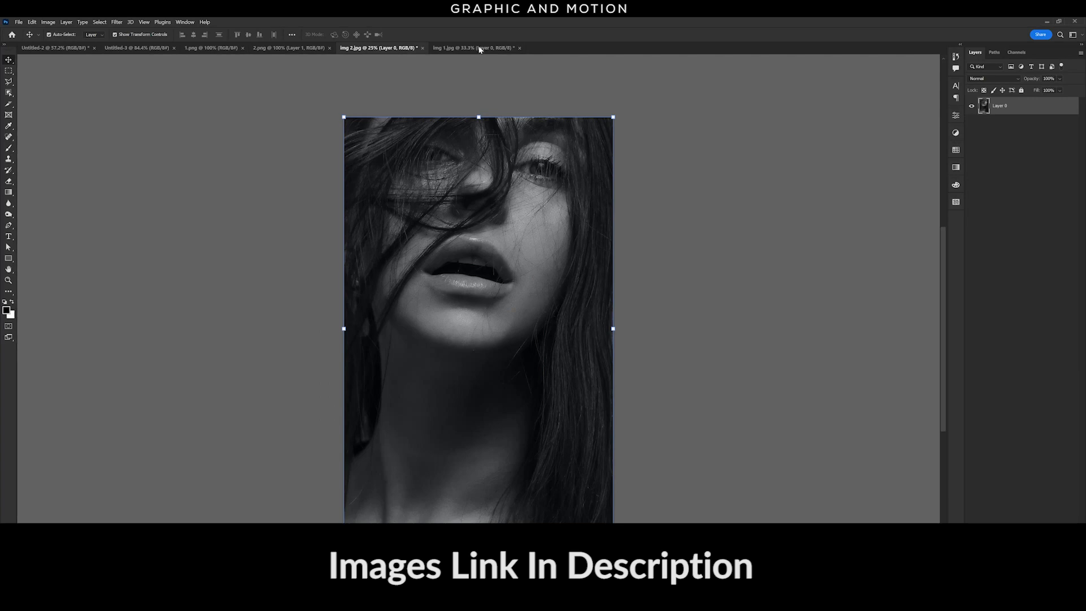
Bring the side-profile portrait from img 1.jpg into the Untitled-3 document as a new layer.
{"action": "left_click", "coordinate": [480, 50]}
{"action": "left_click_drag", "start_coordinate": [509, 197], "coordinate": [566, 351]}
{"action": "scroll", "coordinate": [557, 305], "scroll_direction": "down", "scroll_amount": 5}
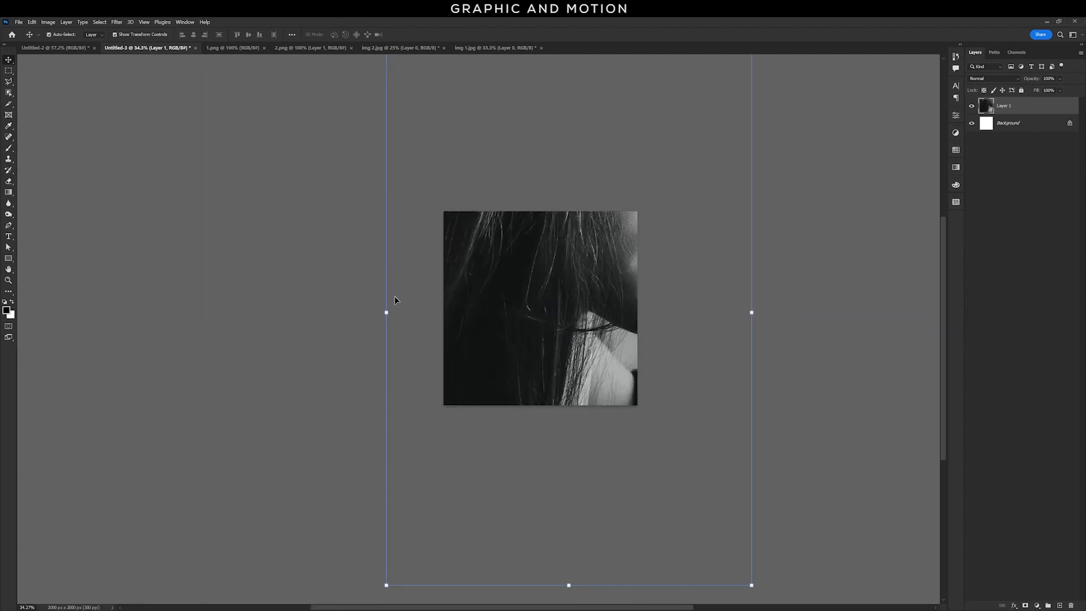
Scale the side-profile portrait to about 53.6% and align it with the canvas sides and top edge.
{"action": "left_click_drag", "start_coordinate": [388, 311], "coordinate": [480, 313]}
{"action": "left_click_drag", "start_coordinate": [585, 371], "coordinate": [560, 396]}
{"action": "left_click_drag", "start_coordinate": [457, 338], "coordinate": [447, 338]}
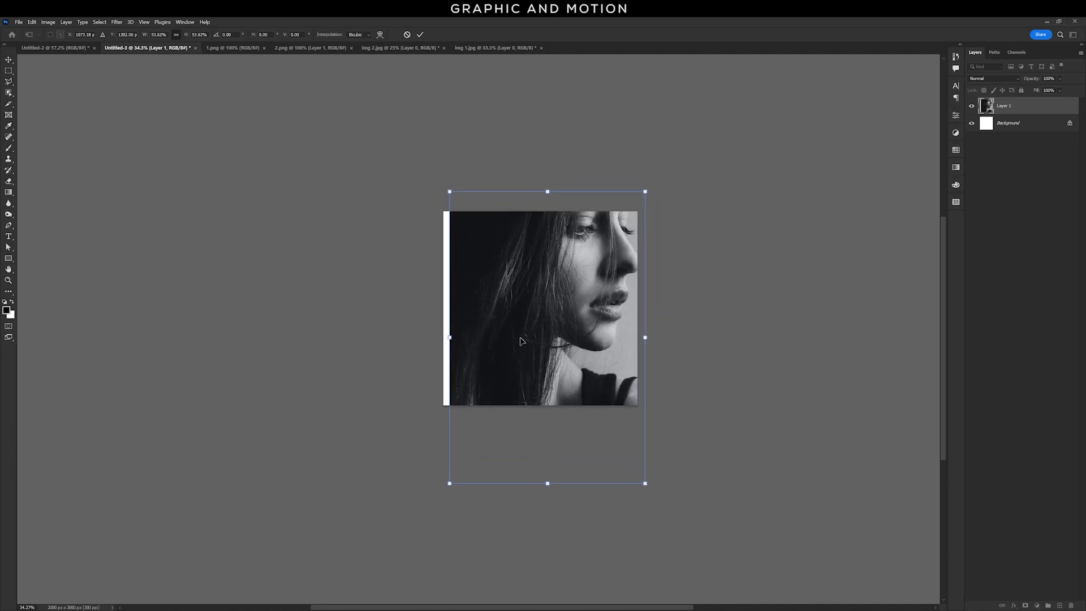
{"action": "left_click_drag", "start_coordinate": [517, 340], "coordinate": [535, 358]}
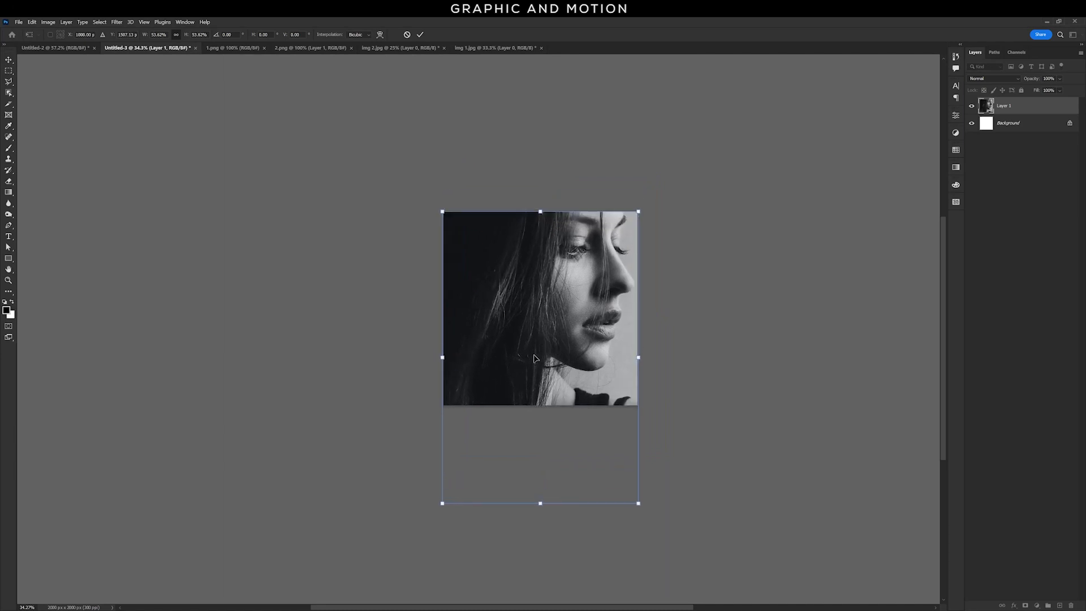
{"action": "key", "text": "Return"}
{"action": "scroll", "coordinate": [582, 317], "scroll_direction": "up", "scroll_amount": 2}
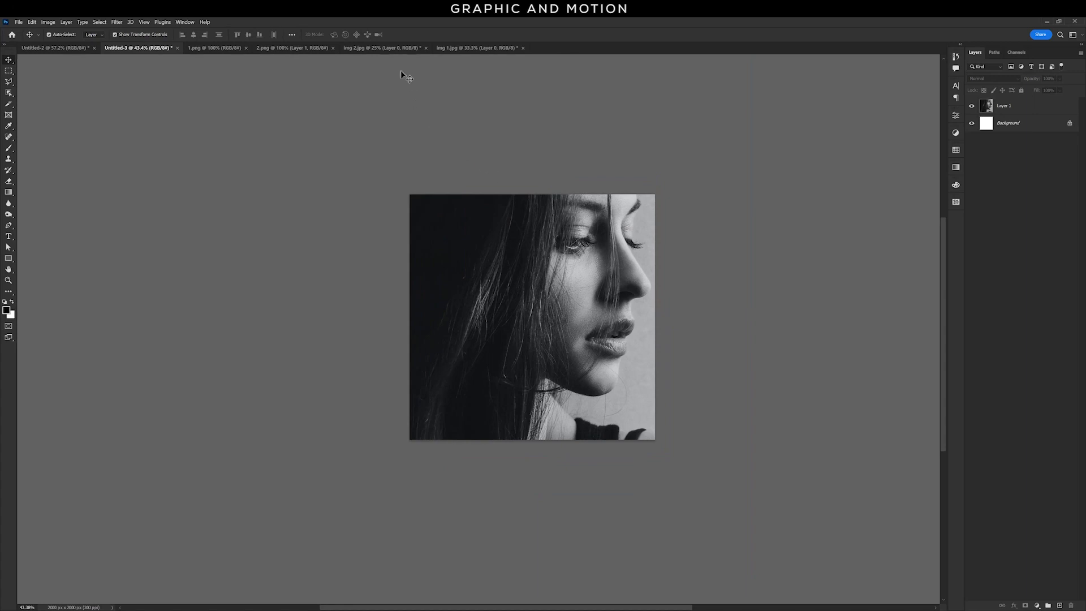
Bring the img 2.jpg portrait into Untitled-3, scale it to about 53.7% and align its top with the canvas.
{"action": "left_click", "coordinate": [382, 48]}
{"action": "left_click_drag", "start_coordinate": [528, 171], "coordinate": [503, 309]}
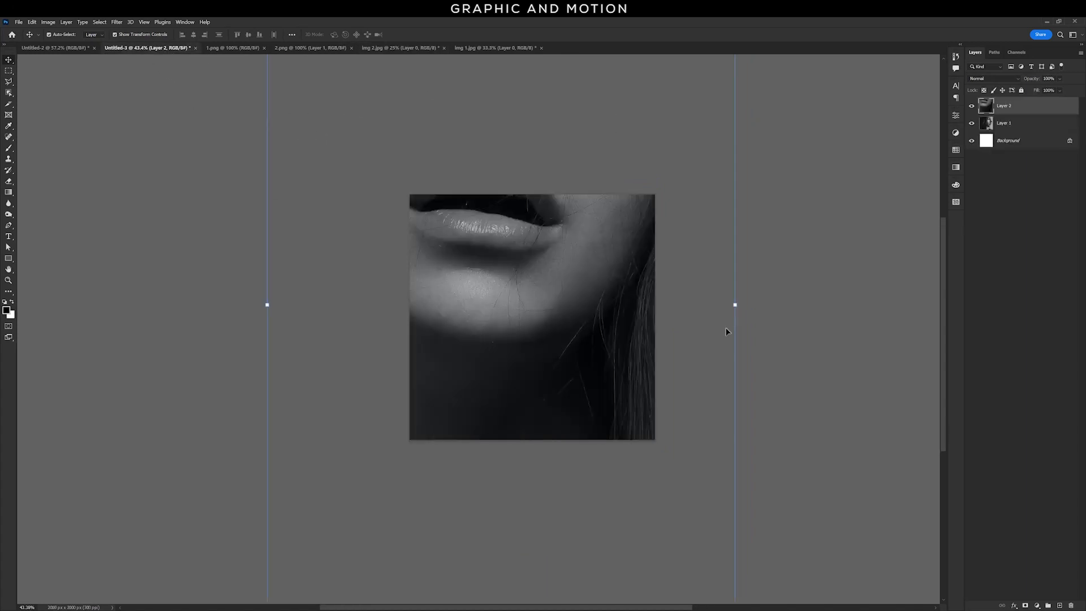
{"action": "left_click_drag", "start_coordinate": [734, 303], "coordinate": [625, 351]}
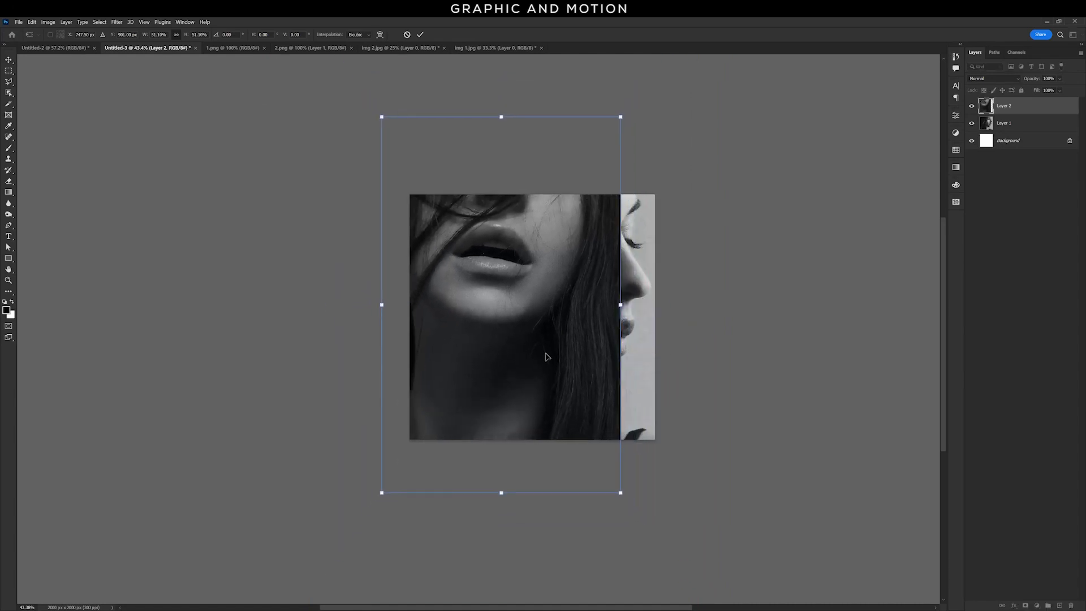
{"action": "left_click_drag", "start_coordinate": [551, 364], "coordinate": [577, 429]}
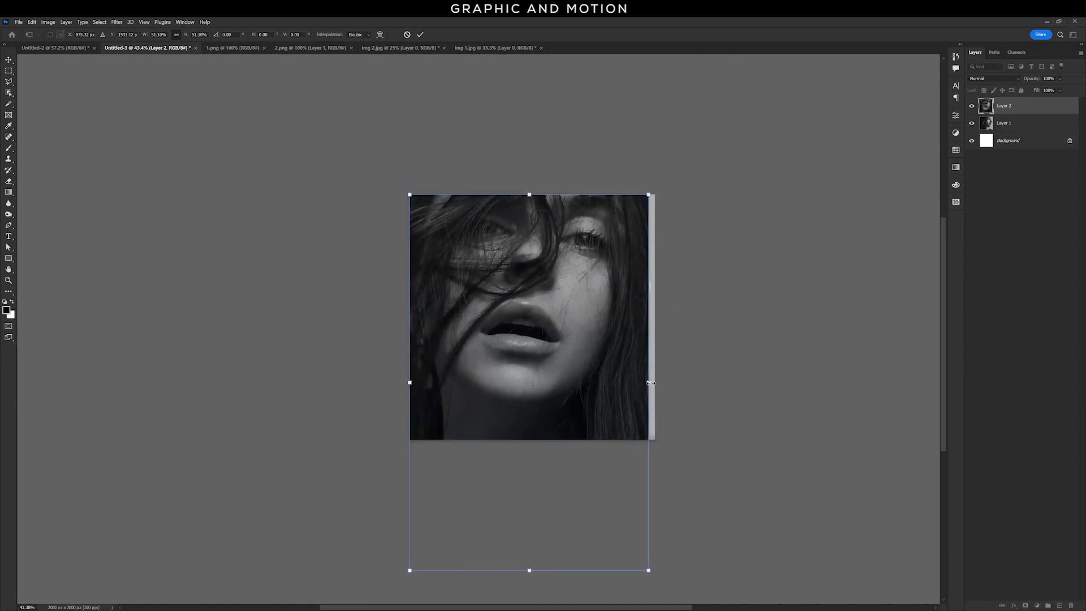
{"action": "left_click_drag", "start_coordinate": [651, 383], "coordinate": [656, 383]}
{"action": "left_click_drag", "start_coordinate": [602, 359], "coordinate": [603, 369]}
{"action": "key", "text": "Return"}
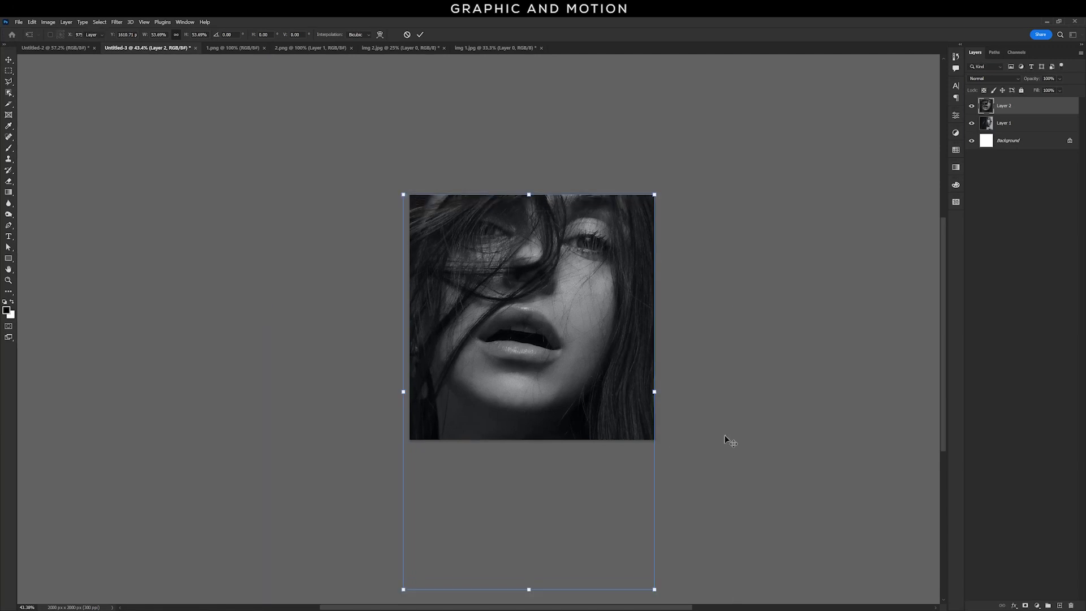
Scale the front-facing portrait down slightly, to about 98%, so it fits the canvas width and top edge.
{"action": "left_click_drag", "start_coordinate": [406, 394], "coordinate": [412, 394]}
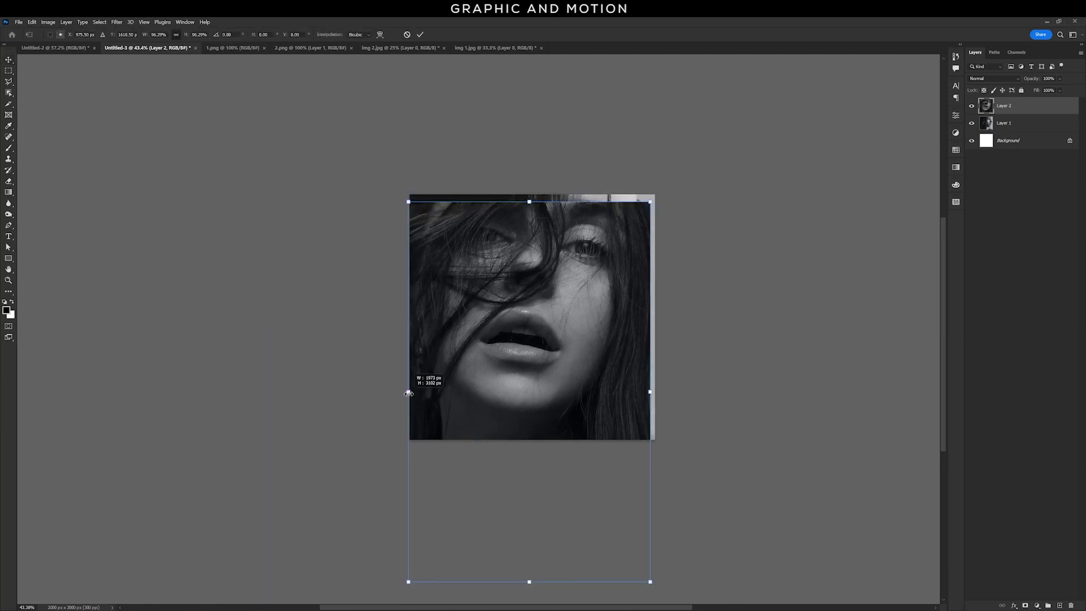
{"action": "left_click_drag", "start_coordinate": [494, 402], "coordinate": [495, 395]}
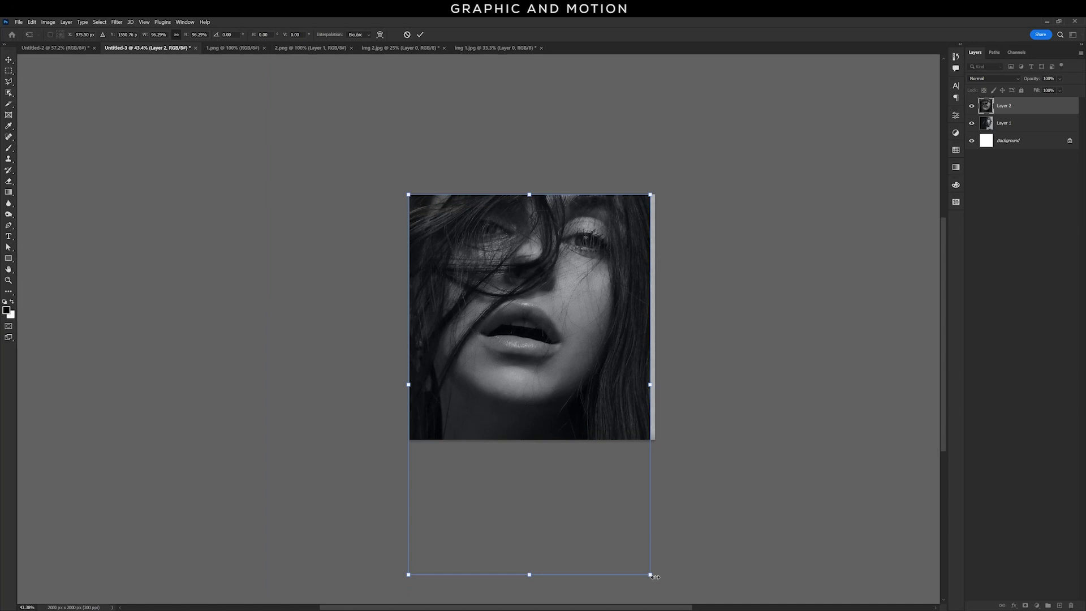
{"action": "left_click_drag", "start_coordinate": [650, 576], "coordinate": [654, 577]}
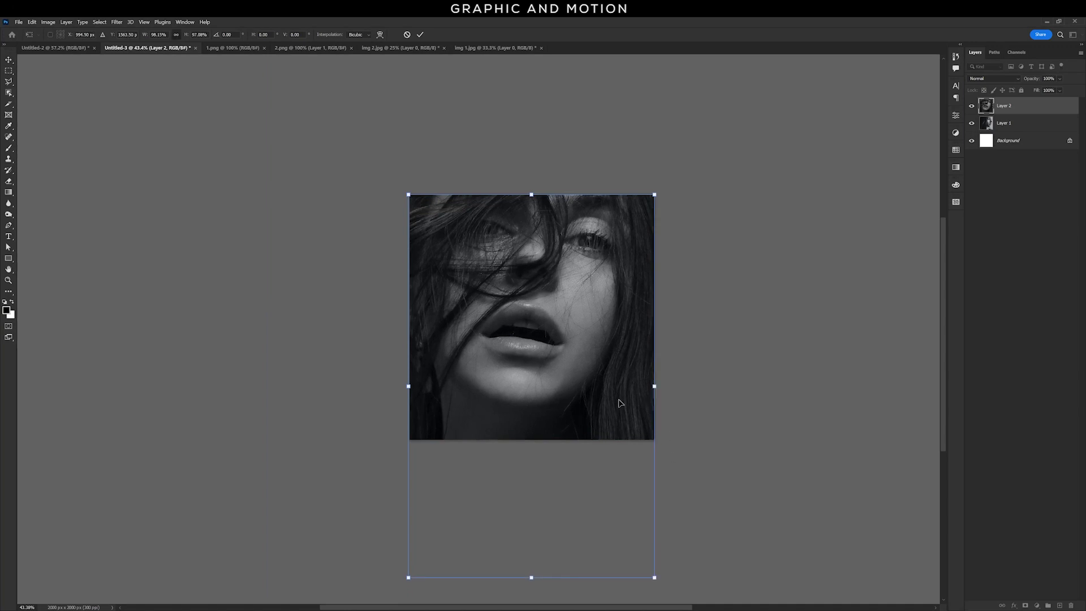
{"action": "key", "text": "Return"}
{"action": "left_click", "coordinate": [696, 400]}
{"action": "left_click_drag", "start_coordinate": [577, 289], "coordinate": [616, 300]}
{"action": "left_click_drag", "start_coordinate": [585, 354], "coordinate": [591, 347]}
Exclude the red channel (R) from Layer 2 in its blending options.
{"action": "left_click", "coordinate": [579, 280]}
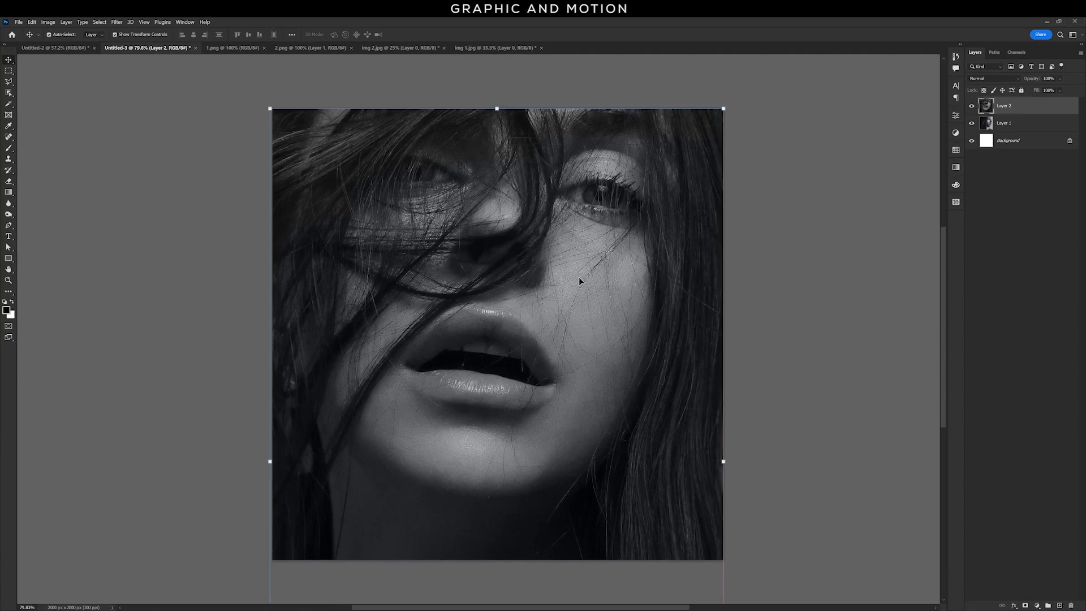
{"action": "double_click", "coordinate": [1075, 111]}
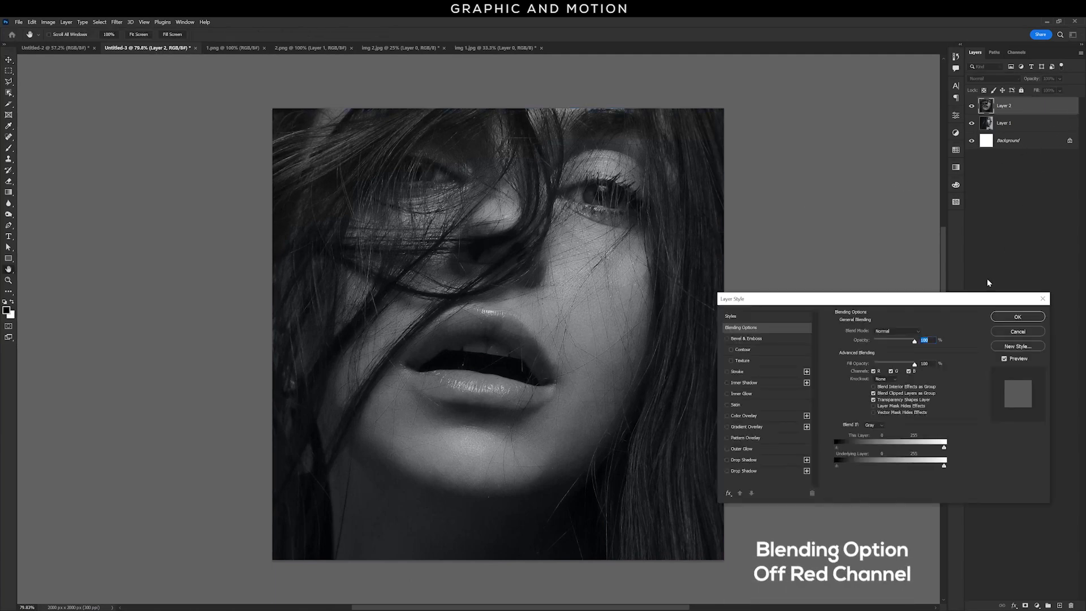
{"action": "left_click", "coordinate": [764, 328]}
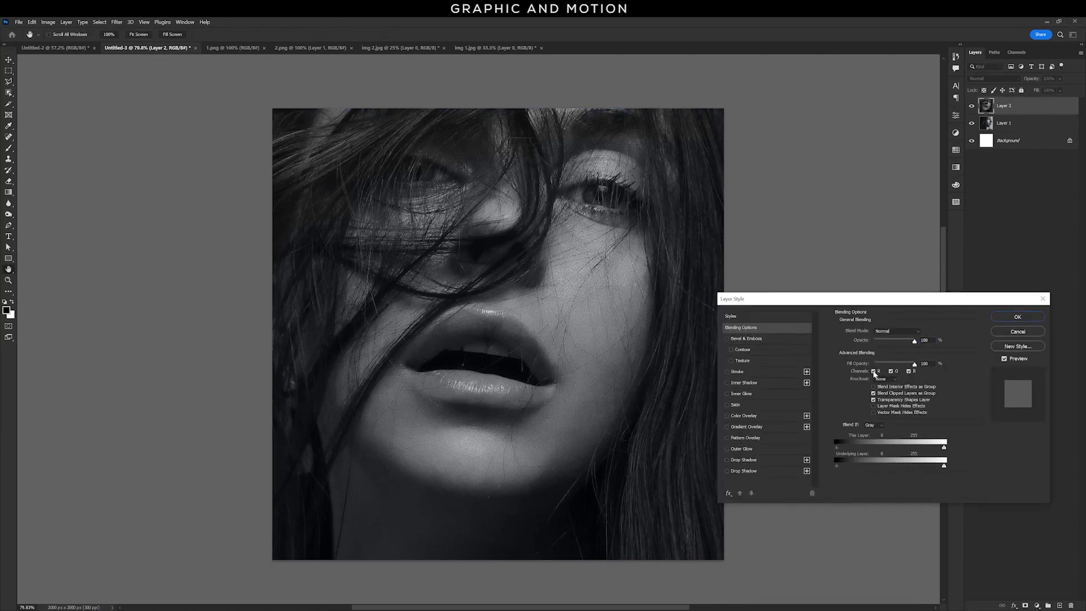
{"action": "left_click", "coordinate": [874, 371]}
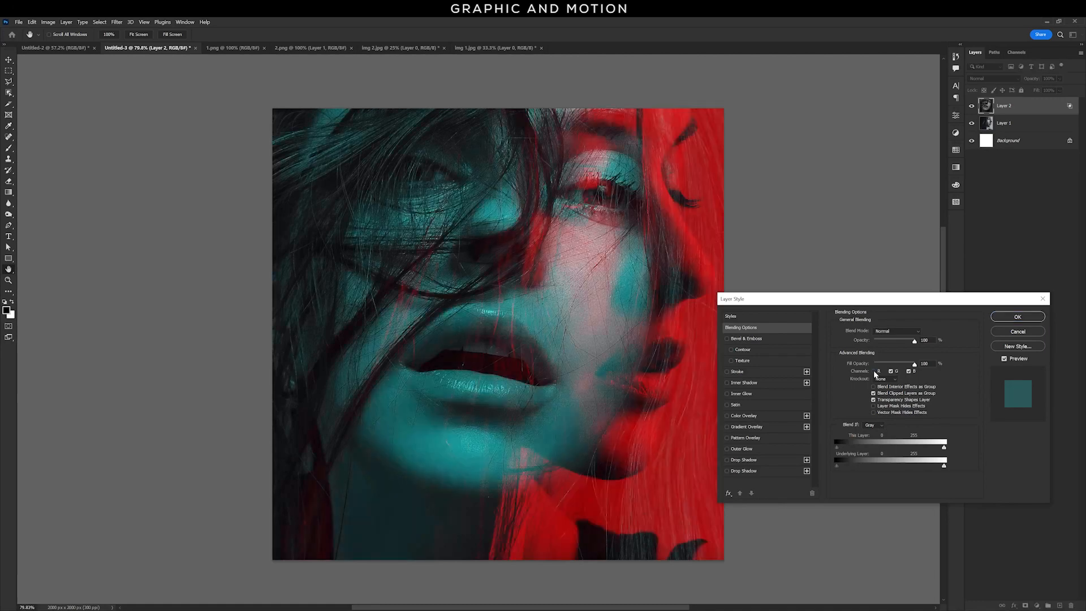
{"action": "left_click", "coordinate": [1018, 317]}
{"action": "key", "text": "v"}
{"action": "left_click", "coordinate": [791, 277]}
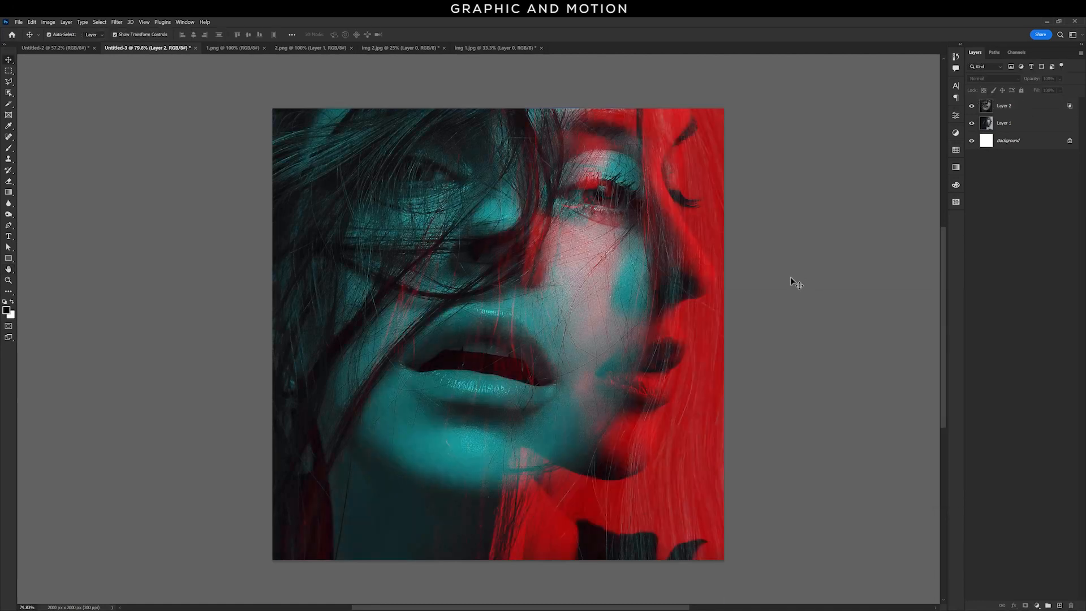
Add a layer mask to Layer 2 and paint it black with a soft brush over the profile's cheek, nose and lips.
{"action": "left_click", "coordinate": [1018, 107]}
{"action": "left_click", "coordinate": [1026, 605]}
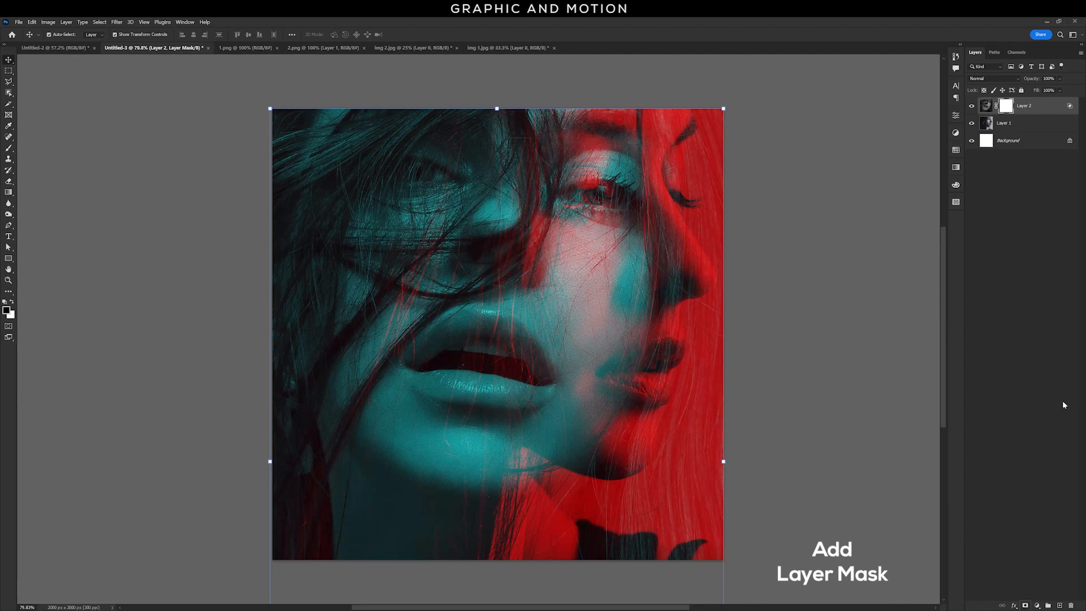
{"action": "left_click", "coordinate": [9, 148]}
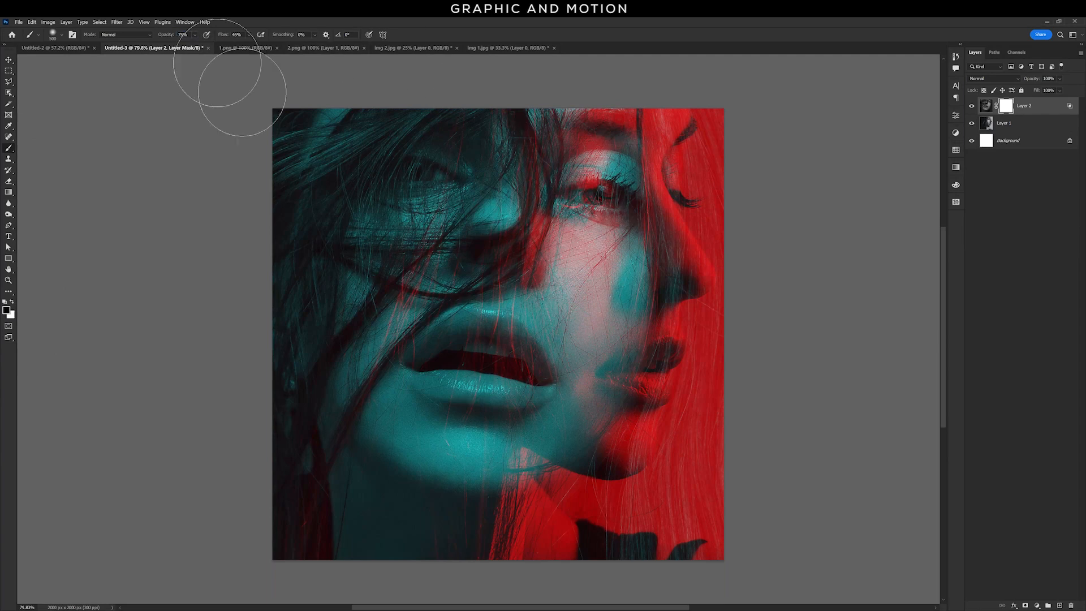
{"action": "mouse_move", "coordinate": [650, 279]}
{"action": "left_mouse_down"}
{"action": "mouse_move", "coordinate": [586, 426]}
{"action": "mouse_move", "coordinate": [607, 312]}
{"action": "mouse_move", "coordinate": [625, 291]}
{"action": "mouse_move", "coordinate": [625, 391]}
{"action": "mouse_move", "coordinate": [601, 326]}
{"action": "mouse_move", "coordinate": [625, 324]}
{"action": "left_mouse_up"}
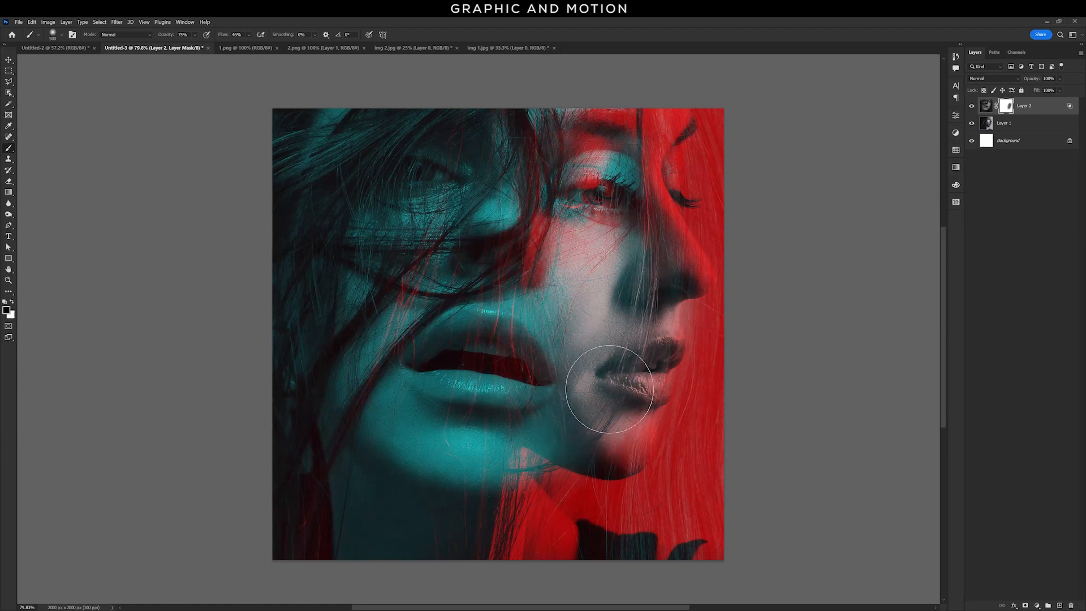
{"action": "left_click", "coordinate": [7, 62]}
{"action": "left_click", "coordinate": [151, 230]}
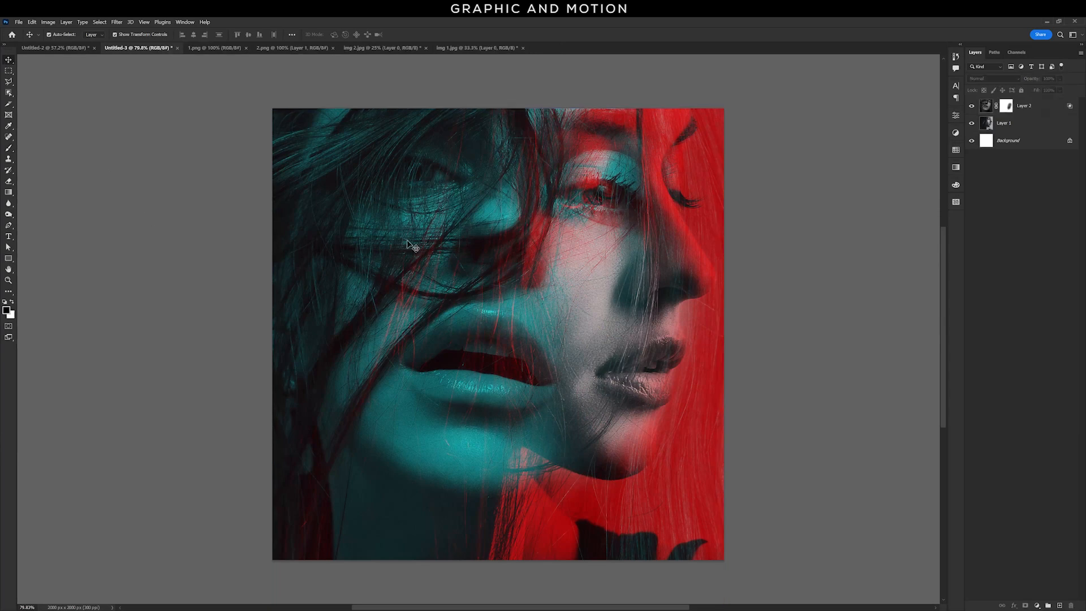
Apply the Sharpen More filter to the image of Layer 2.
{"action": "left_click", "coordinate": [1027, 109]}
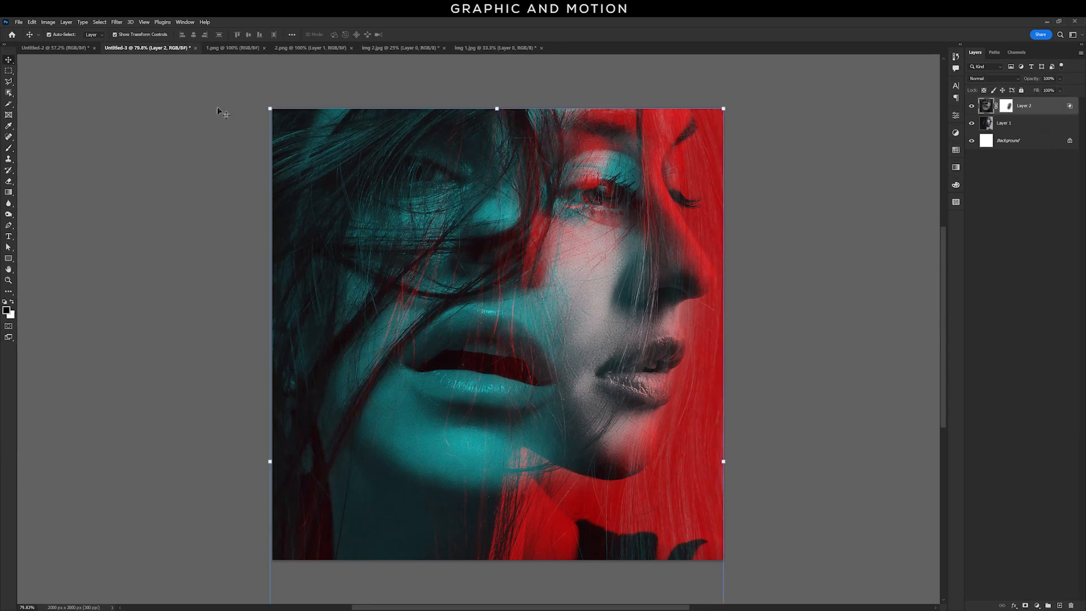
{"action": "left_click", "coordinate": [100, 22]}
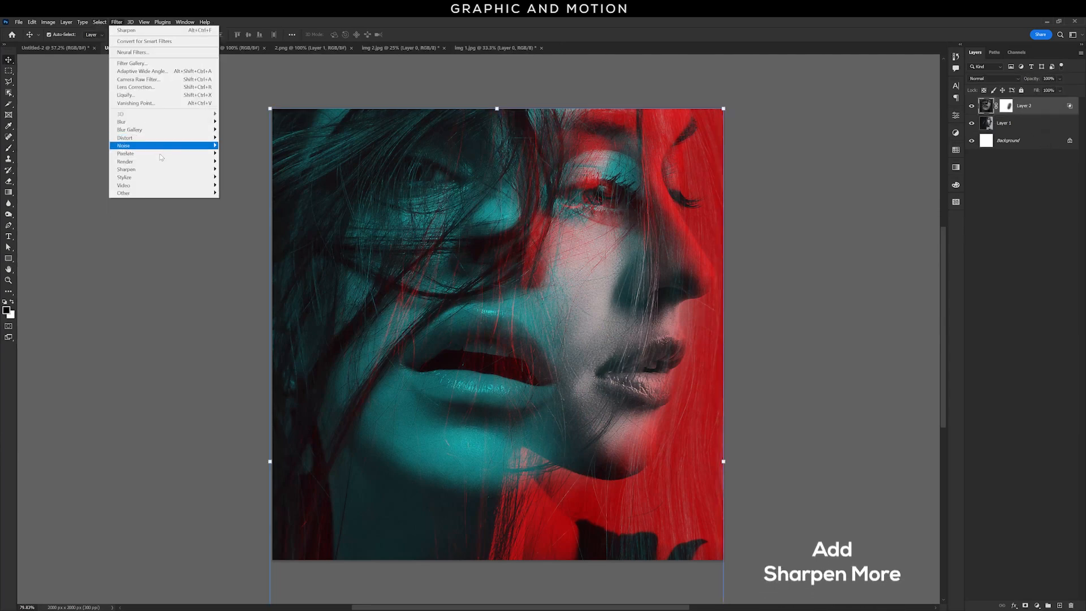
{"action": "mouse_move", "coordinate": [216, 170]}
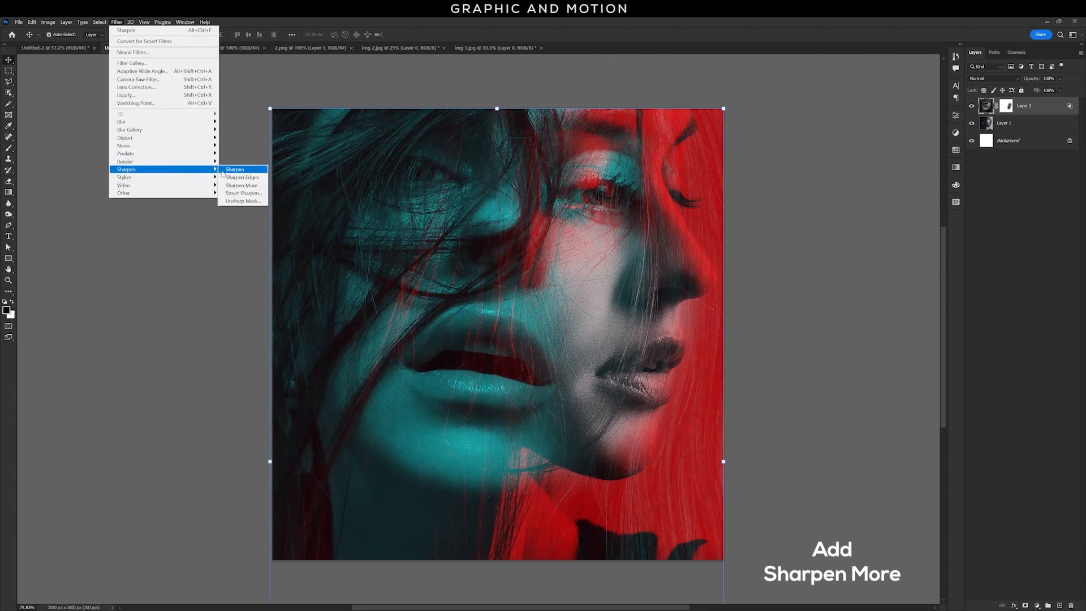
{"action": "left_click", "coordinate": [244, 186]}
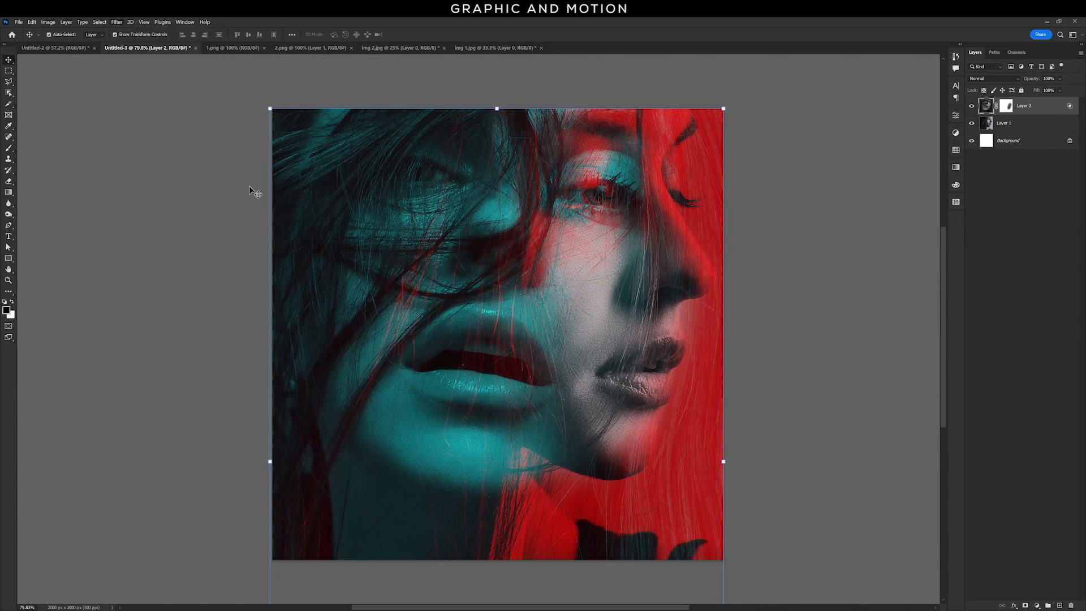
Apply the Sharpen filter to Layer 1.
{"action": "left_click", "coordinate": [1037, 125]}
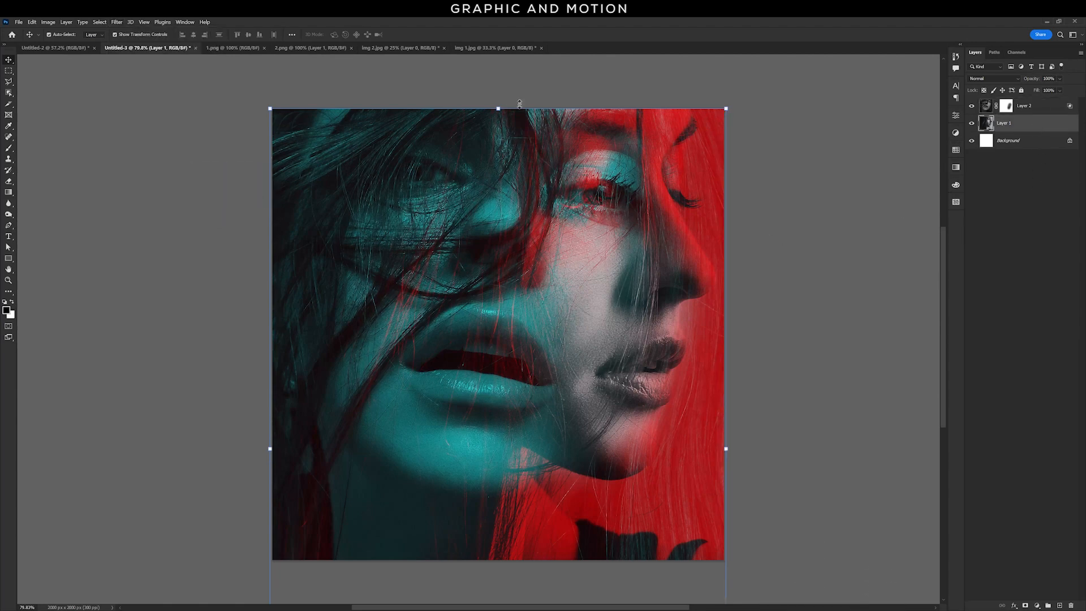
{"action": "left_click", "coordinate": [117, 22]}
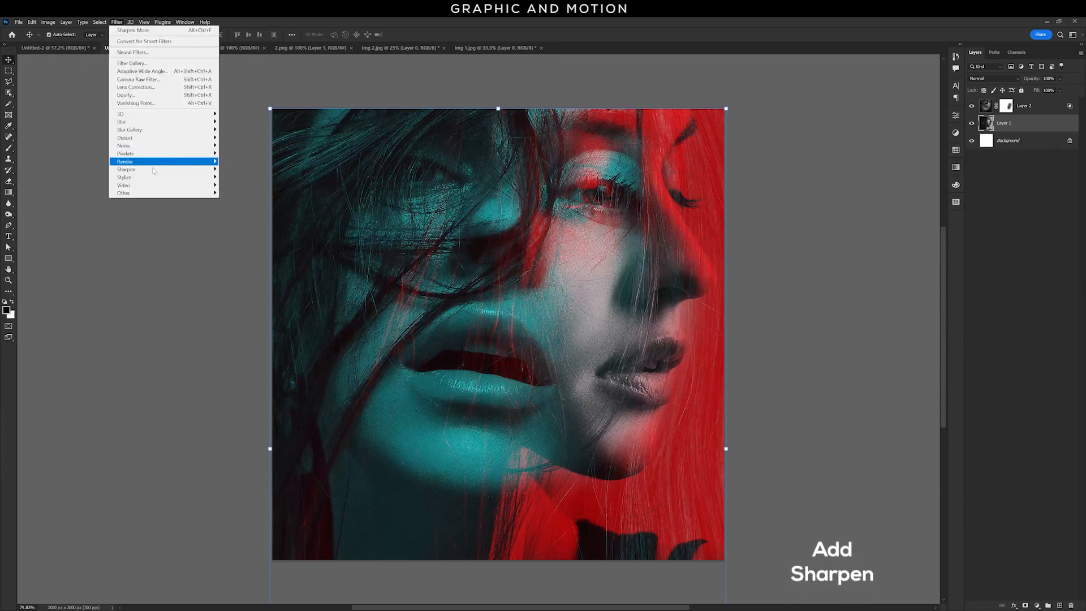
{"action": "mouse_move", "coordinate": [167, 173]}
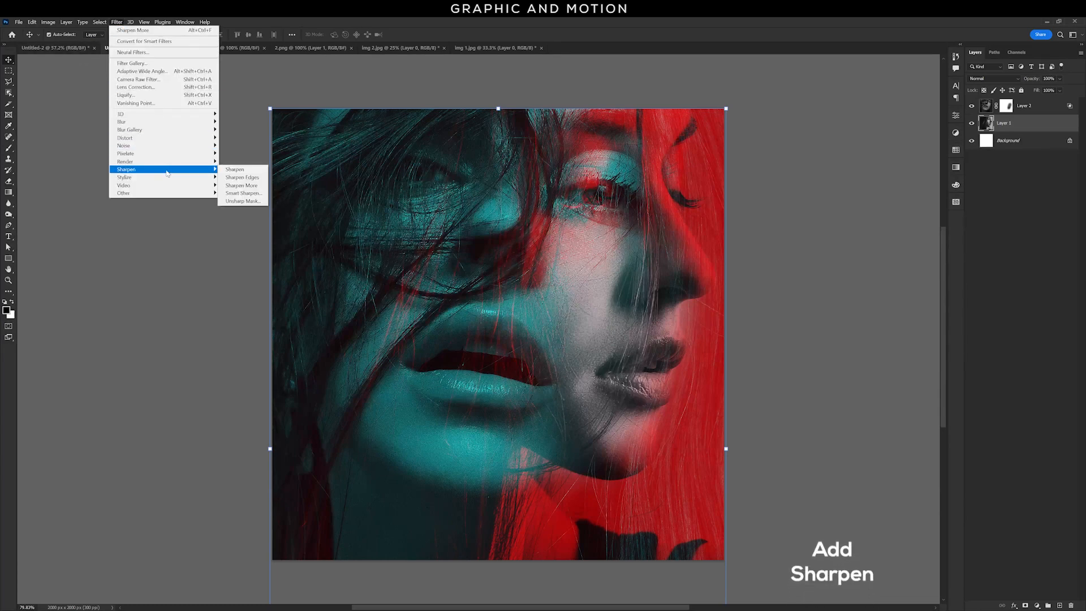
{"action": "left_click", "coordinate": [235, 170]}
{"action": "scroll", "coordinate": [534, 226], "scroll_direction": "down", "scroll_amount": 1}
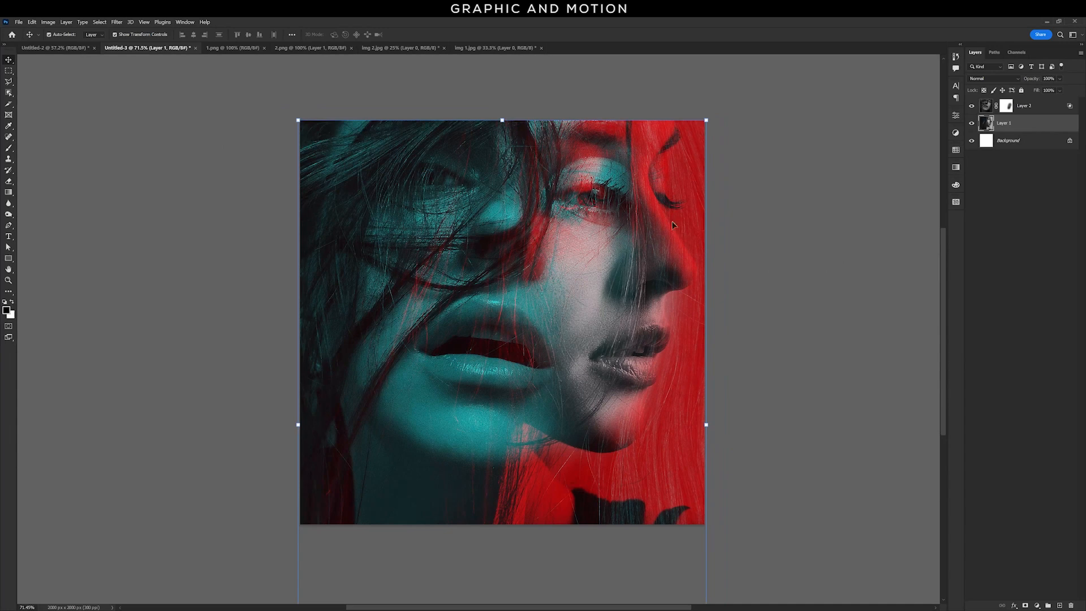
Add a Selective Color adjustment above Layer 2 and set its Reds to Cyan -2% and Magenta +20%.
{"action": "left_click", "coordinate": [1060, 110]}
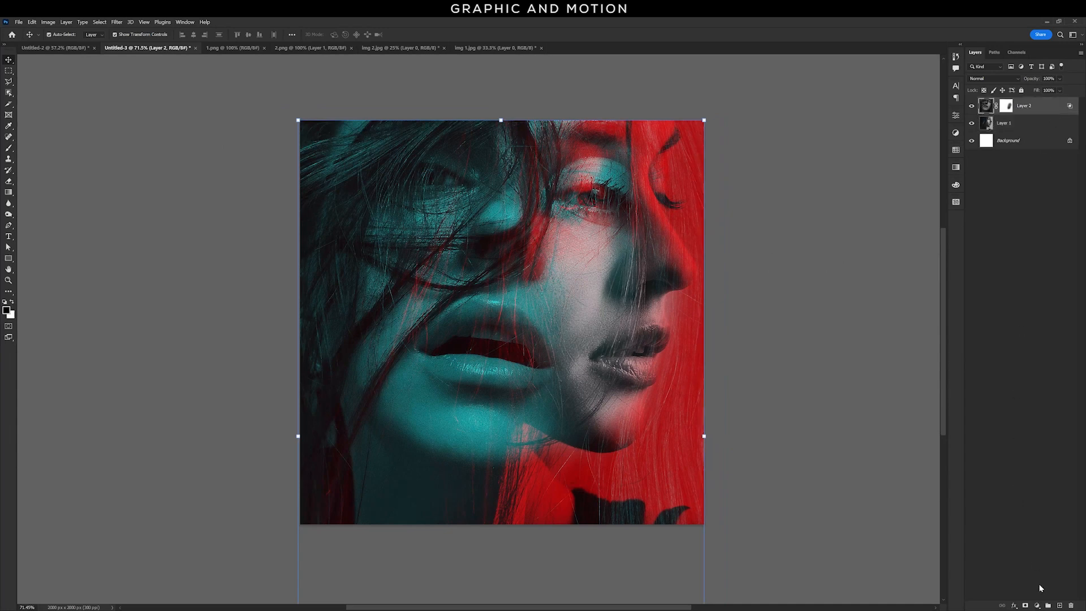
{"action": "left_click", "coordinate": [1035, 606]}
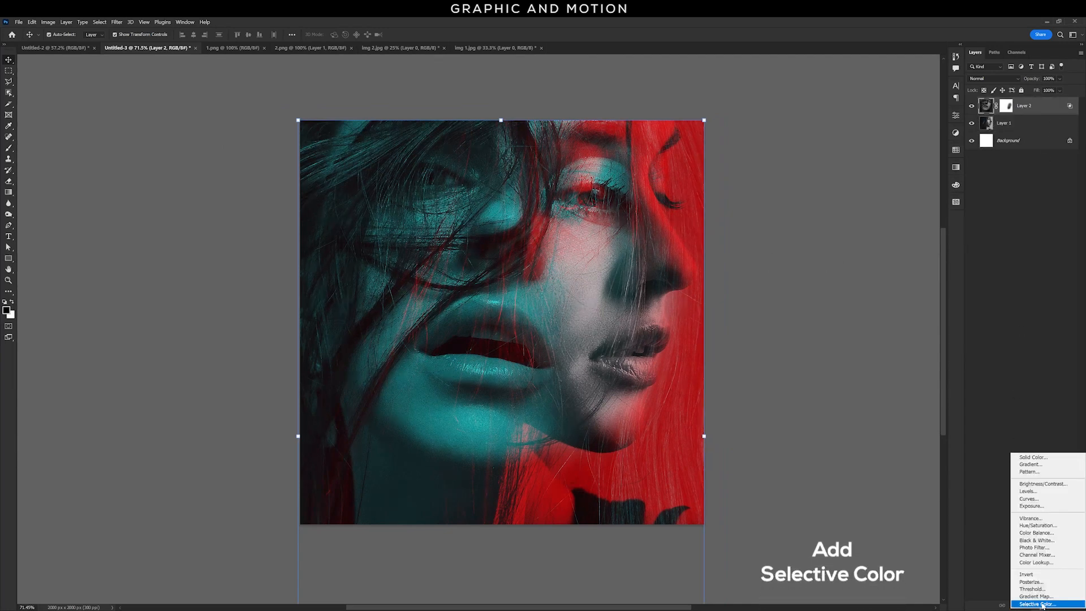
{"action": "left_click", "coordinate": [1043, 606]}
{"action": "left_click", "coordinate": [883, 148]}
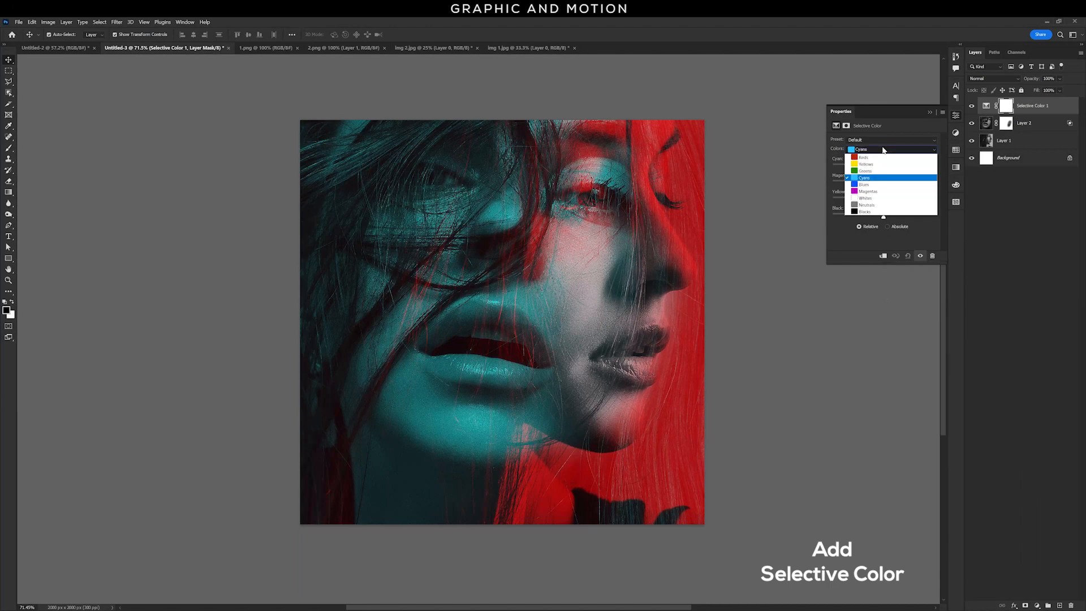
{"action": "left_click", "coordinate": [880, 152]}
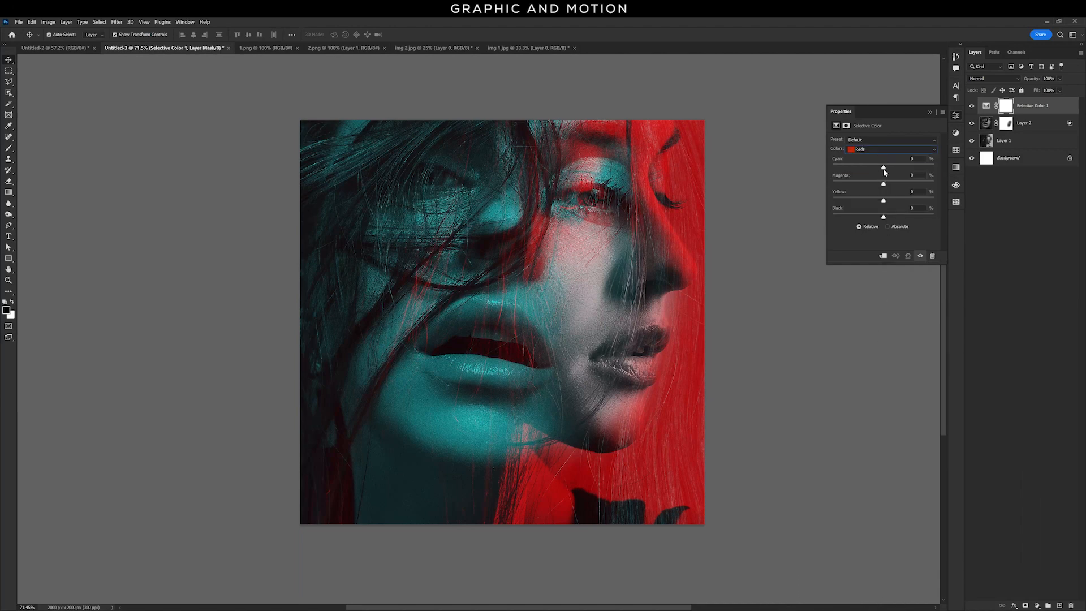
{"action": "left_click_drag", "start_coordinate": [884, 169], "coordinate": [890, 170]}
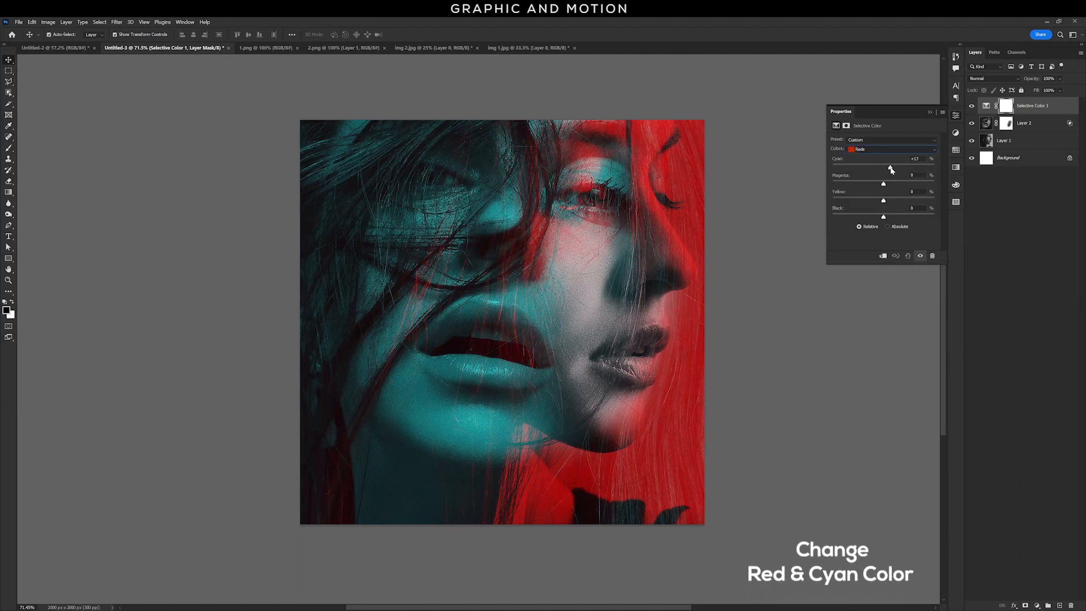
{"action": "left_click_drag", "start_coordinate": [883, 169], "coordinate": [884, 170]}
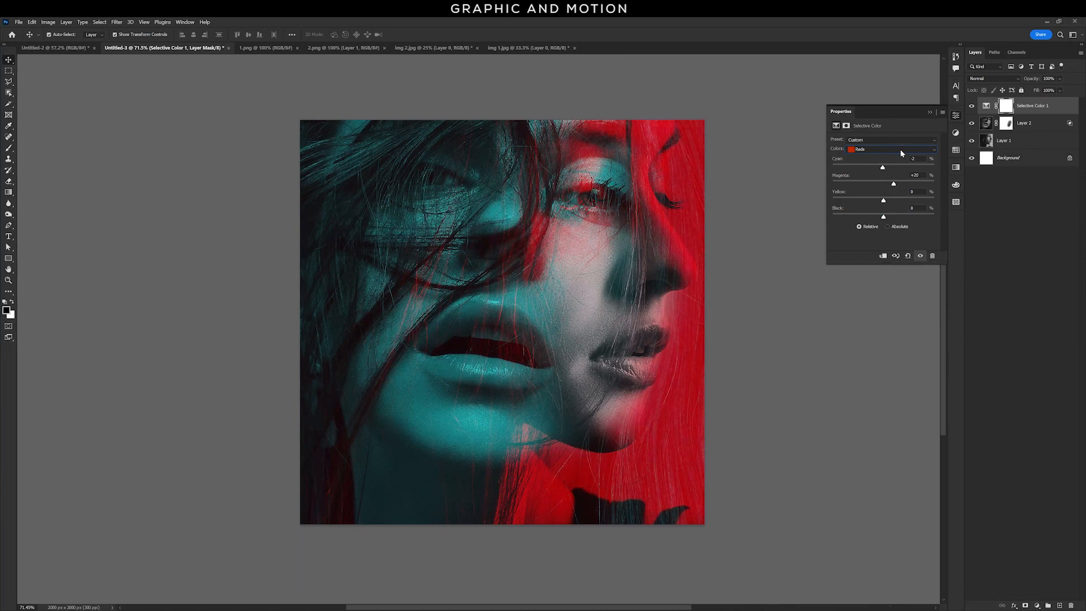
Adjust the Cyans range of the Selective Color adjustment to brighten the teal tones, and collapse its settings.
{"action": "left_click", "coordinate": [900, 148]}
{"action": "left_click", "coordinate": [895, 182]}
{"action": "left_click", "coordinate": [929, 114]}
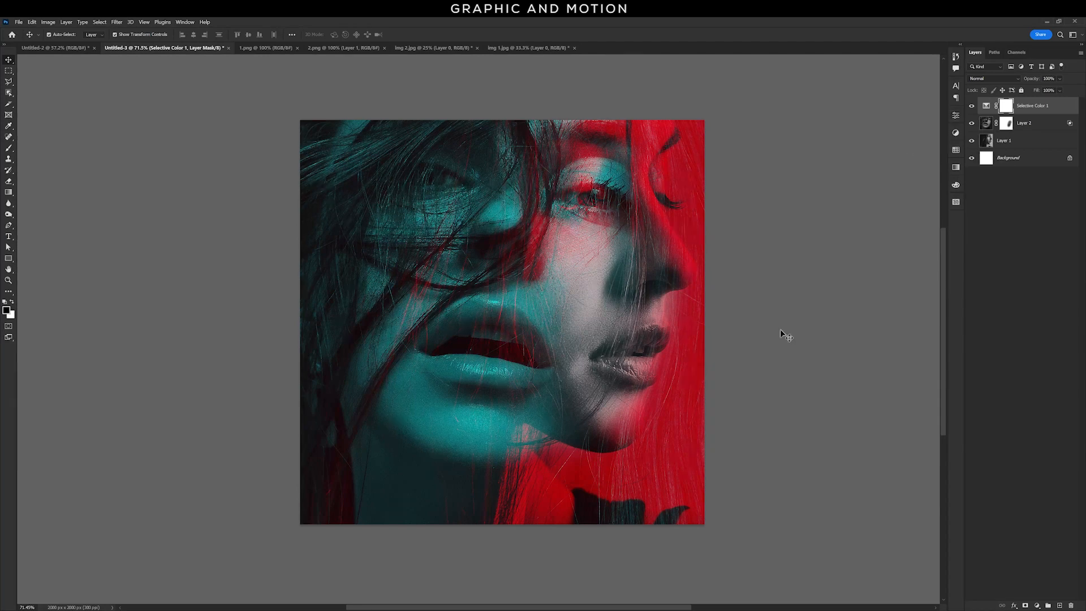
Start a horizontal text line over the portraits in the HolidayFree Regular font.
{"action": "left_click", "coordinate": [781, 333]}
{"action": "left_click", "coordinate": [8, 237]}
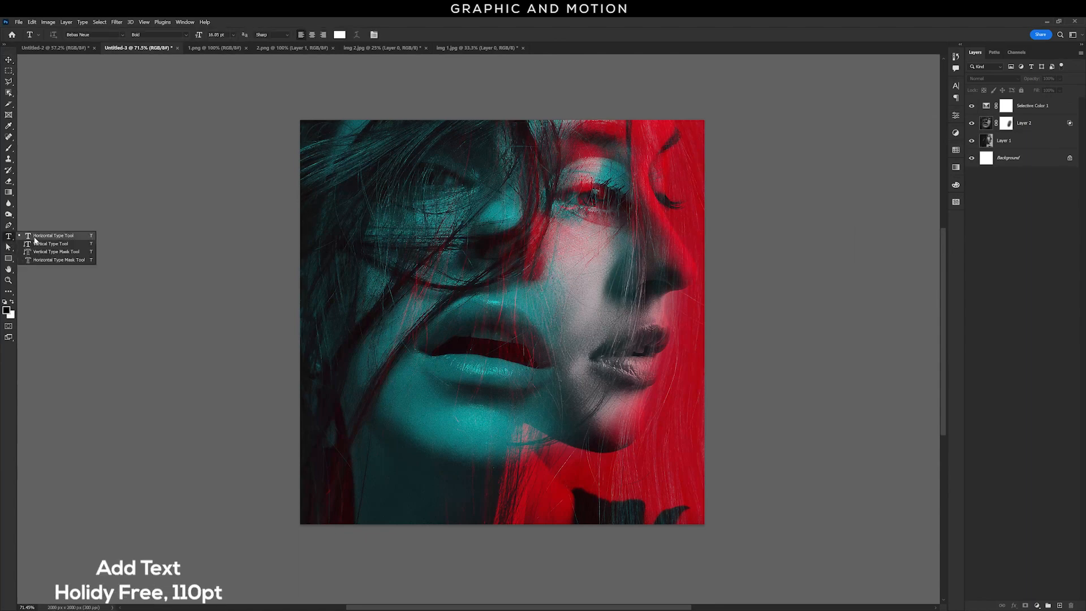
{"action": "left_click", "coordinate": [35, 236]}
{"action": "left_click", "coordinate": [79, 34]}
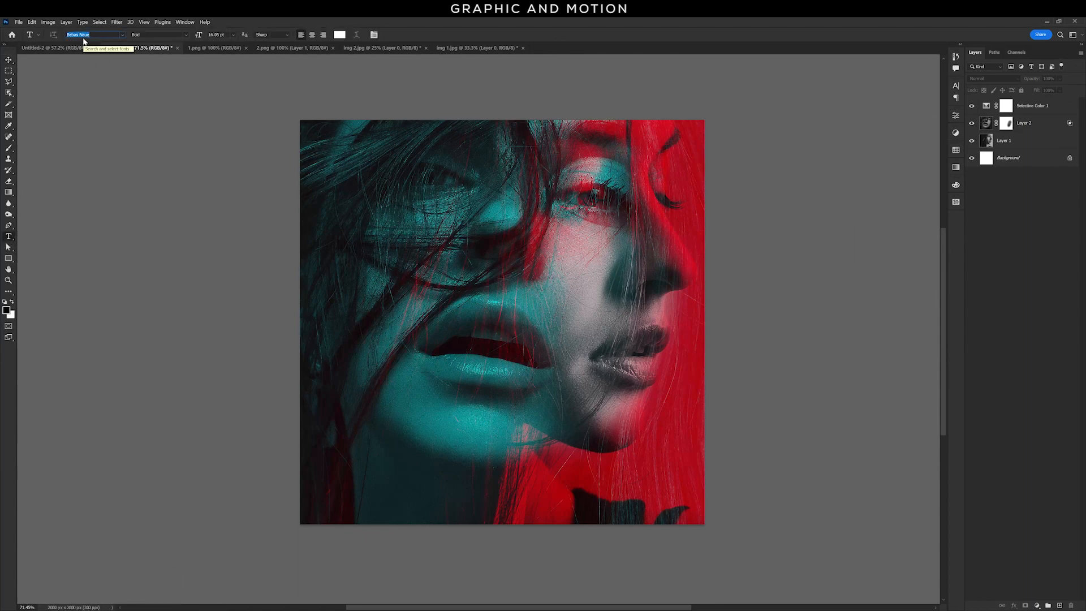
{"action": "type", "text": "HolidayFree"}
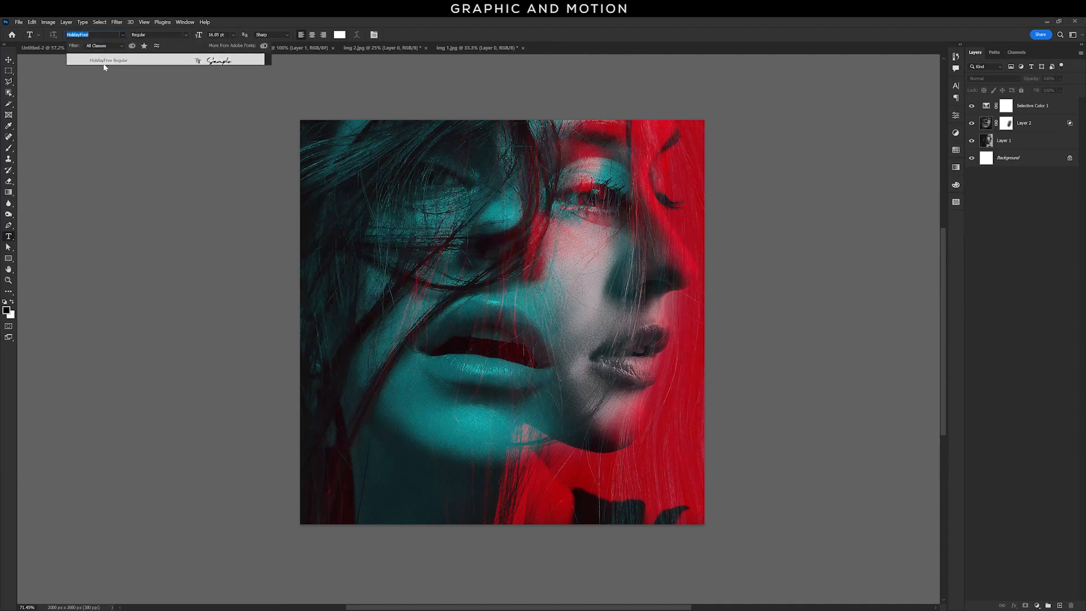
{"action": "left_click", "coordinate": [113, 60]}
{"action": "left_click", "coordinate": [482, 370]}
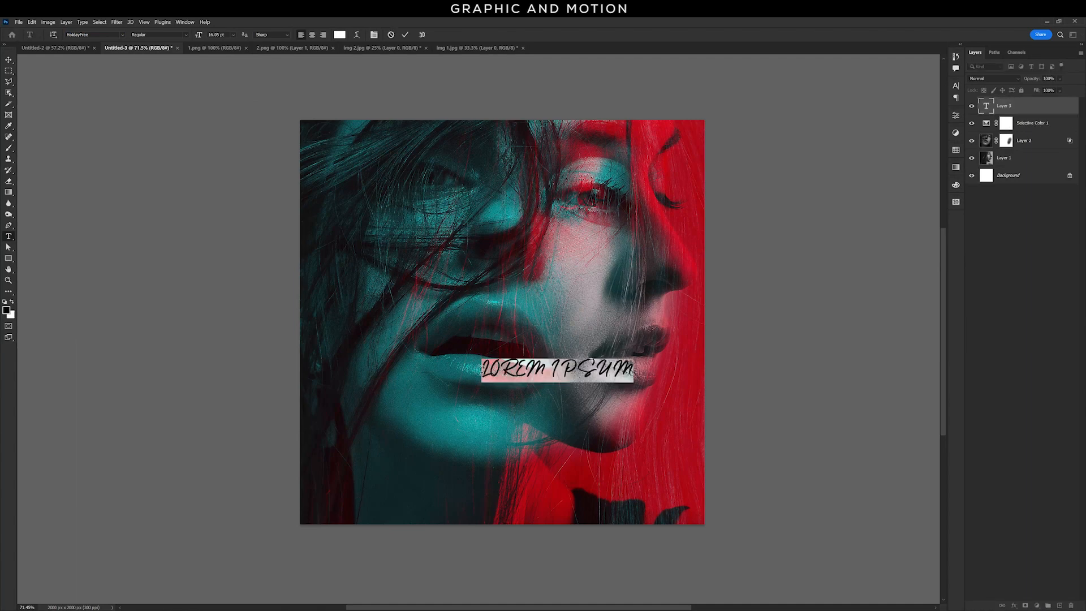
Turn off All Caps for the new text and replace the placeholder with "Poster".
{"action": "left_click", "coordinate": [954, 88]}
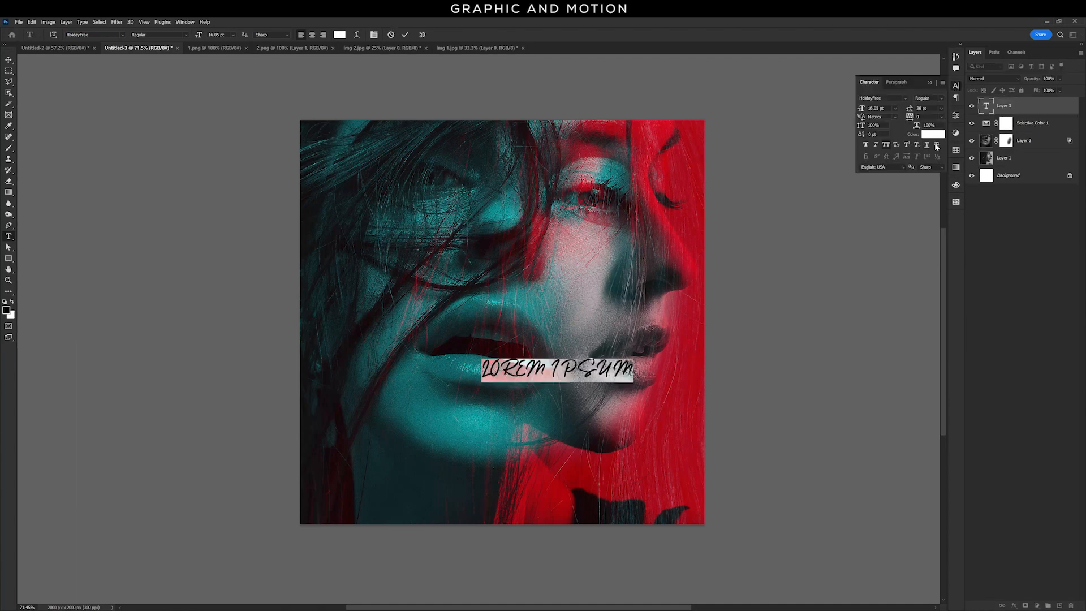
{"action": "left_click", "coordinate": [887, 145]}
{"action": "triple_click", "coordinate": [538, 371]}
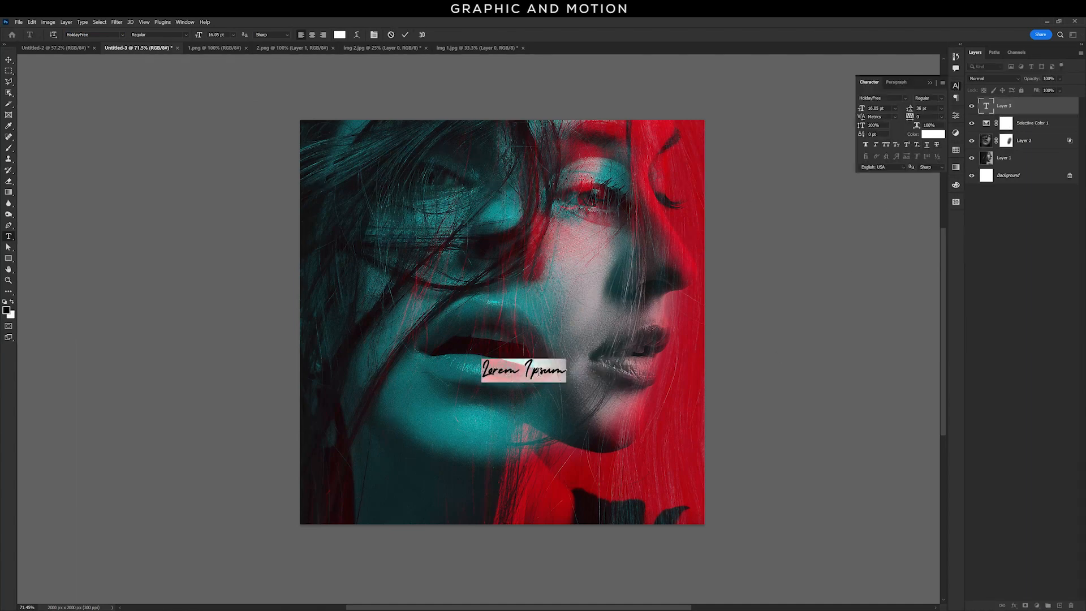
{"action": "type", "text": "Poster"}
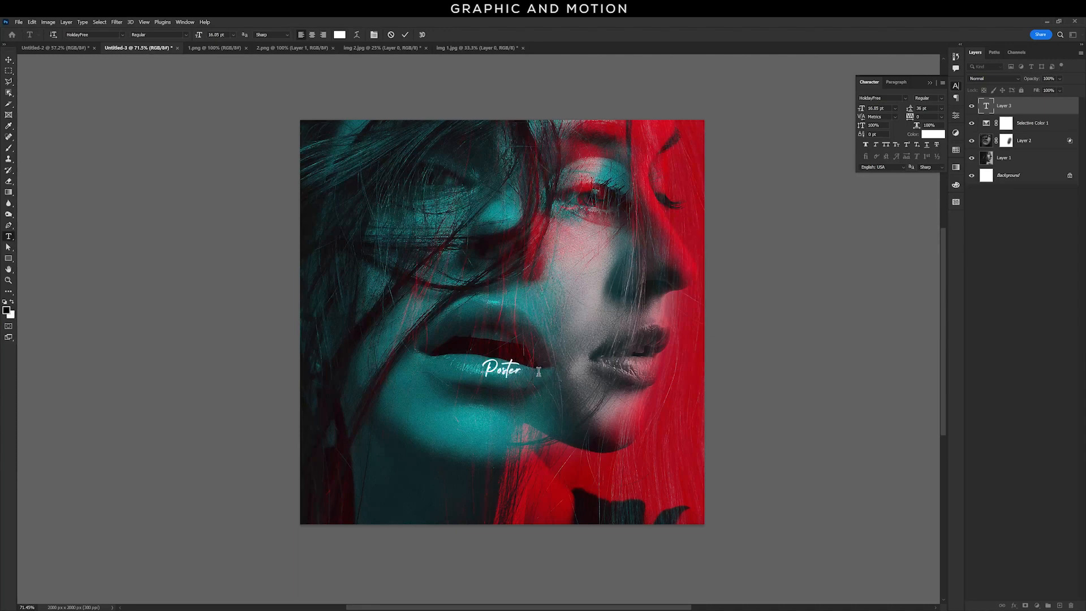
{"action": "left_click_drag", "start_coordinate": [537, 375], "coordinate": [525, 380]}
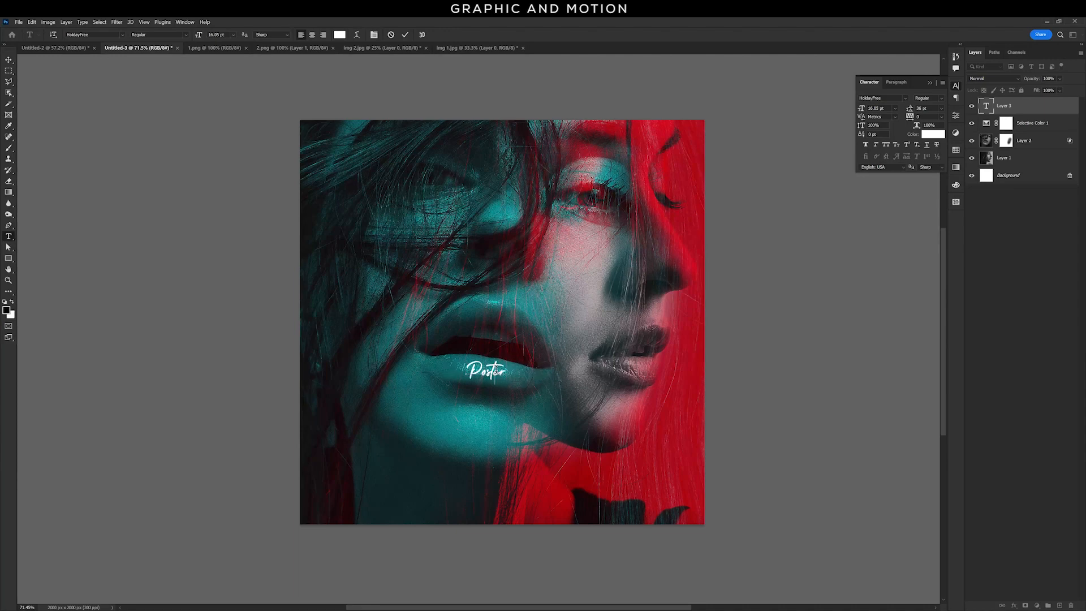
Set the "Poster" text size to 110 pt and move it to the lower middle of the canvas.
{"action": "key", "text": "ctrl+a"}
{"action": "left_click", "coordinate": [865, 109]}
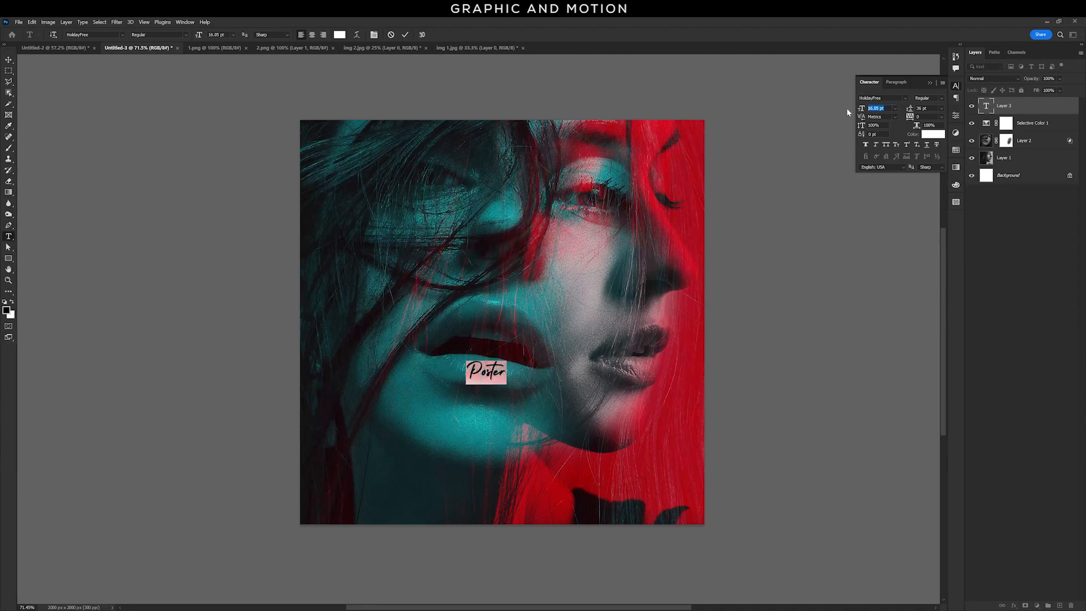
{"action": "type", "text": "110"}
{"action": "key", "text": "Return"}
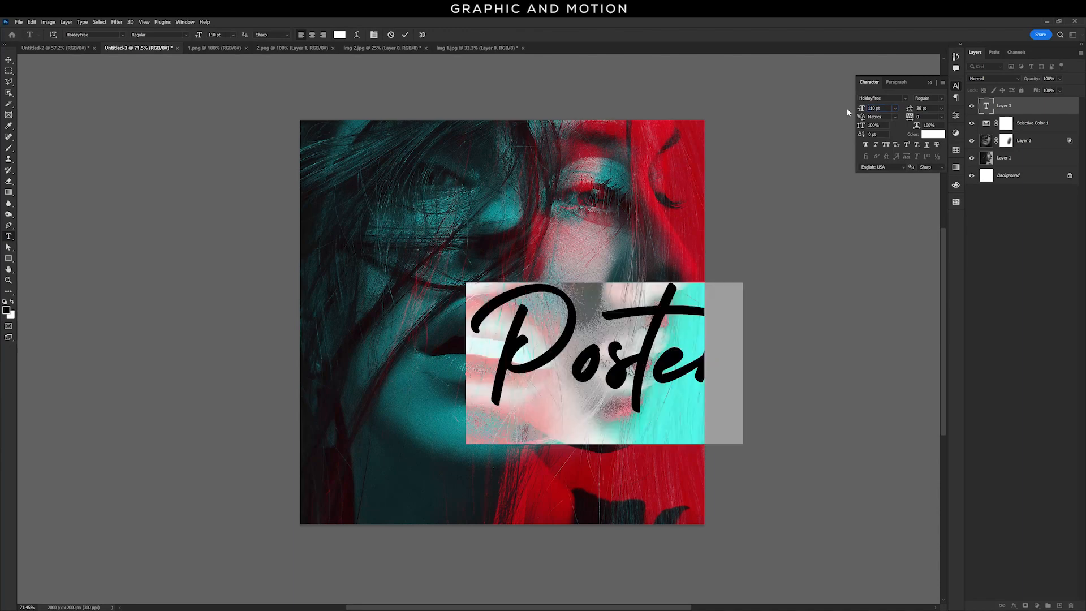
{"action": "left_click", "coordinate": [9, 59]}
{"action": "left_click_drag", "start_coordinate": [642, 372], "coordinate": [545, 402]}
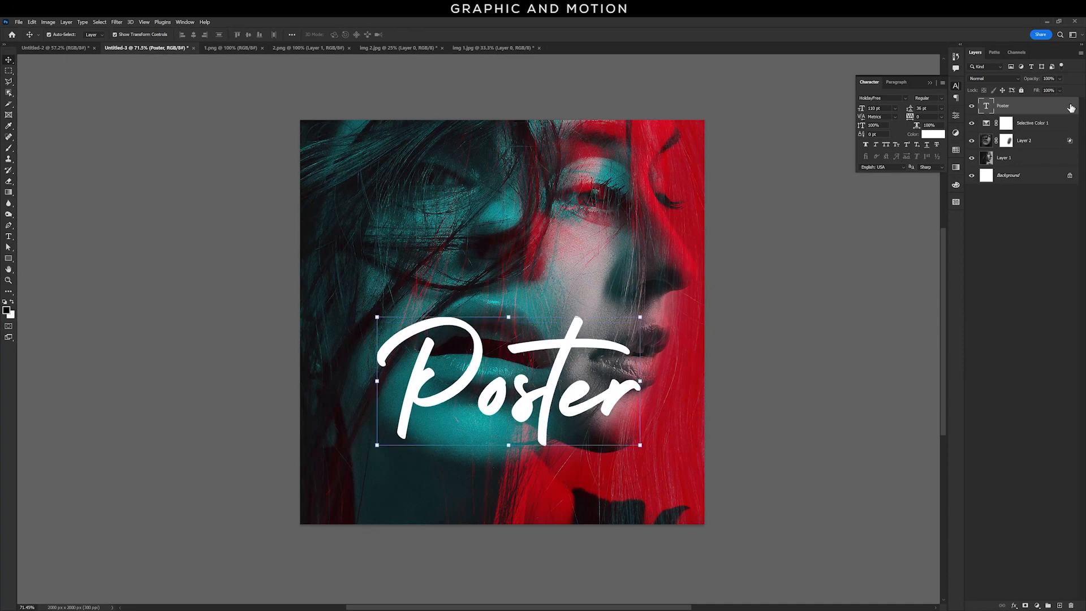
Add a black (#000000) Drop Shadow to the "Poster" text with size 70 px and opacity about 64%.
{"action": "double_click", "coordinate": [1071, 107]}
{"action": "left_click", "coordinate": [784, 471]}
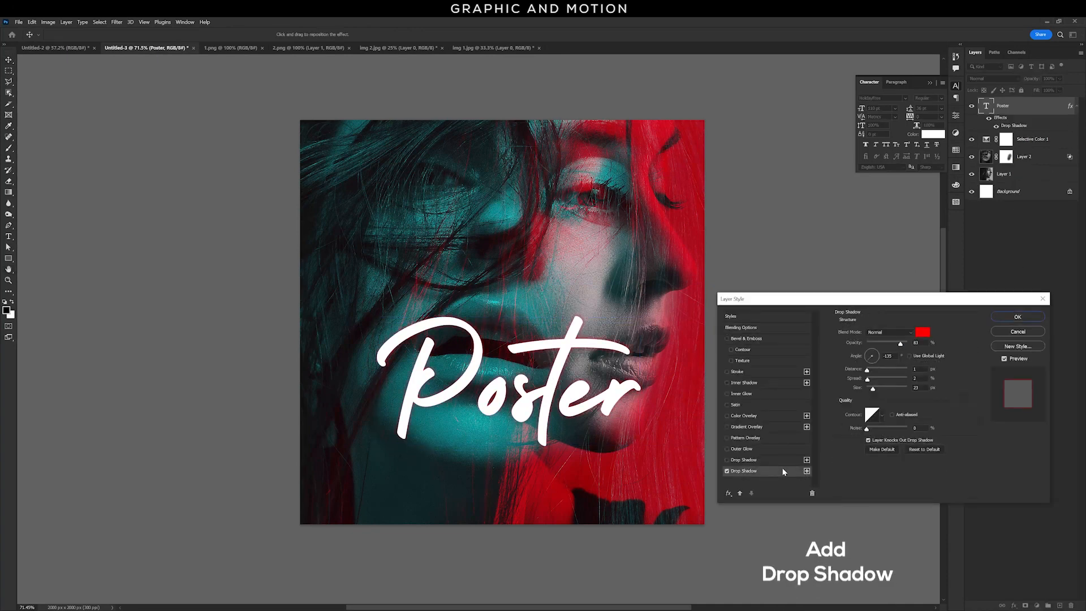
{"action": "left_click", "coordinate": [922, 332]}
{"action": "left_click", "coordinate": [912, 449]}
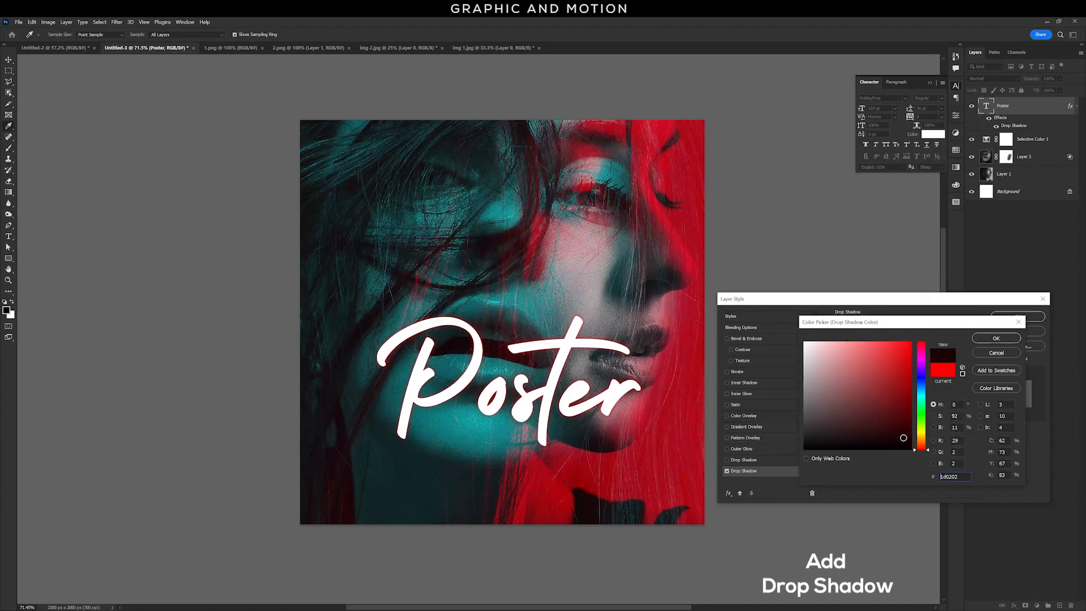
{"action": "mouse_move", "coordinate": [913, 450]}
{"action": "left_mouse_down"}
{"action": "mouse_move", "coordinate": [865, 439]}
{"action": "mouse_move", "coordinate": [801, 461]}
{"action": "left_mouse_up"}
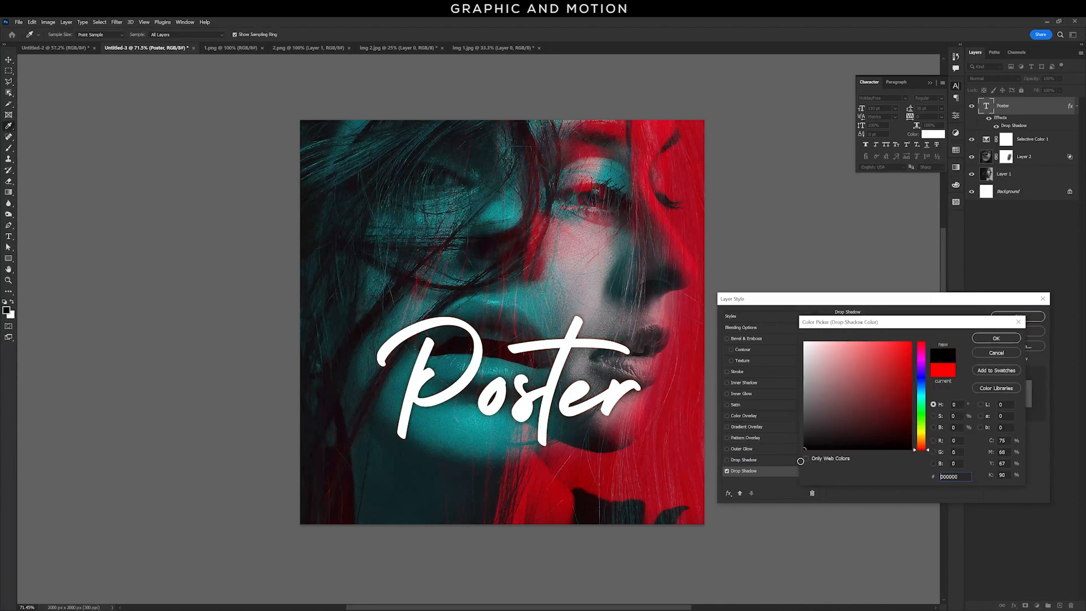
{"action": "left_click", "coordinate": [997, 338]}
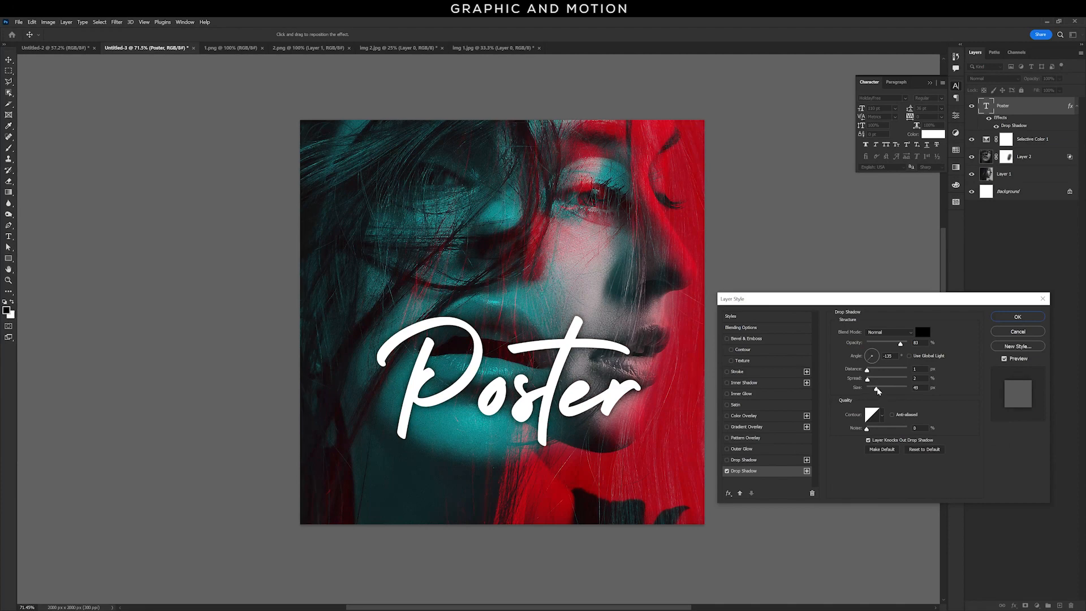
{"action": "left_click", "coordinate": [879, 389]}
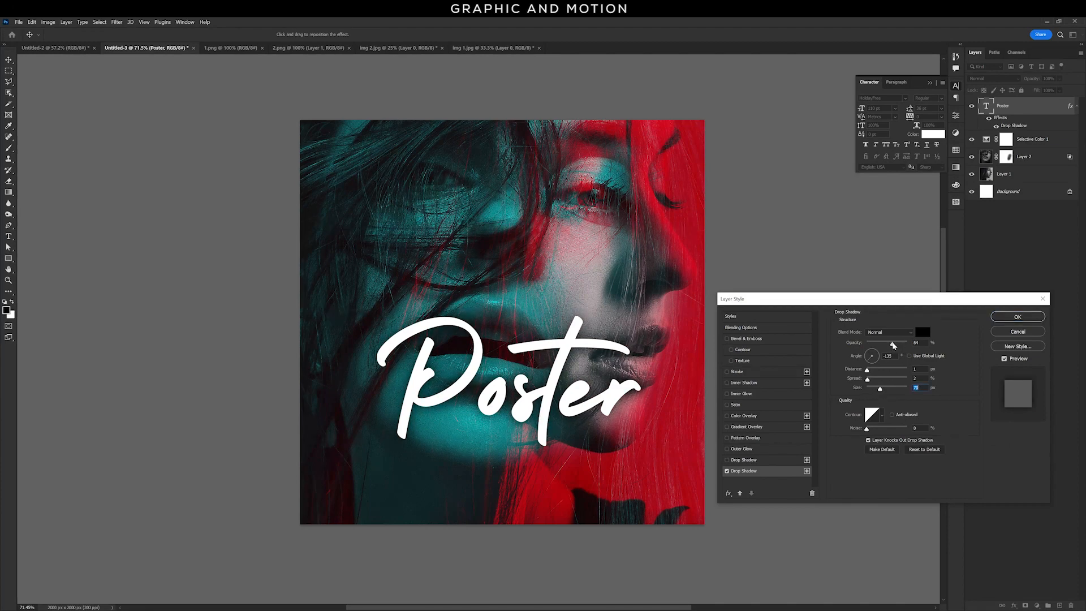
{"action": "left_click", "coordinate": [1004, 318]}
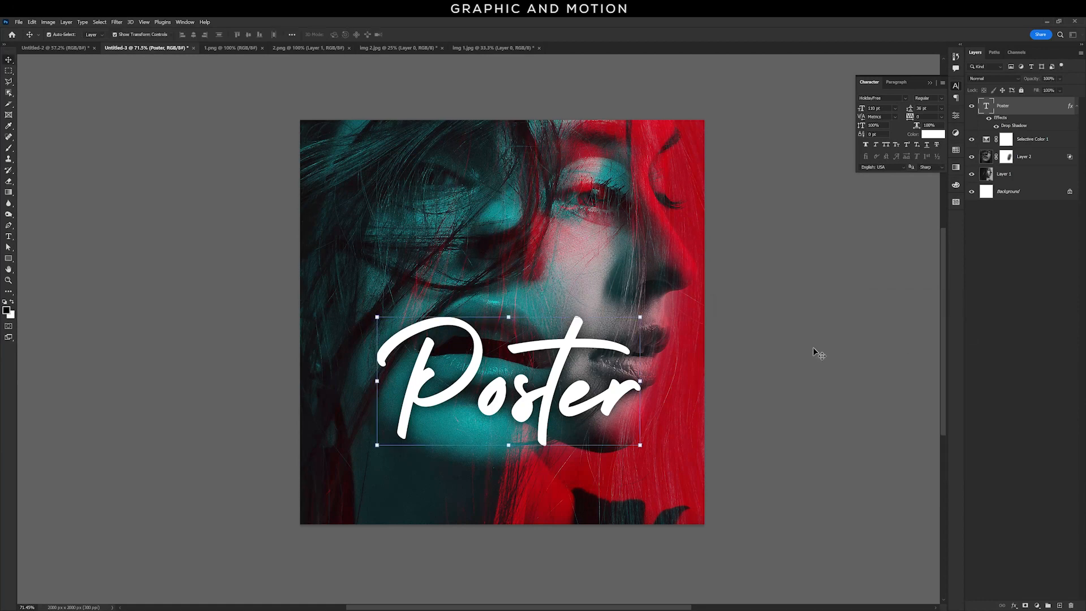
Lock all layers from Layer 1 up to the "Poster" text layer.
{"action": "left_click", "coordinate": [1045, 167]}
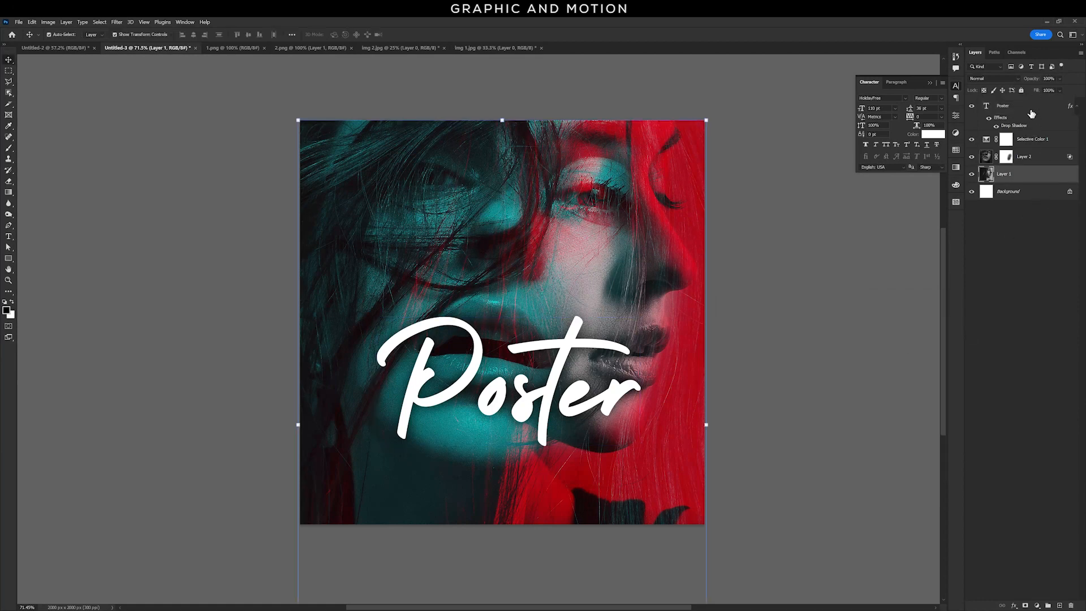
{"action": "left_click", "coordinate": [1024, 102], "text": "shift"}
{"action": "left_click", "coordinate": [1022, 93]}
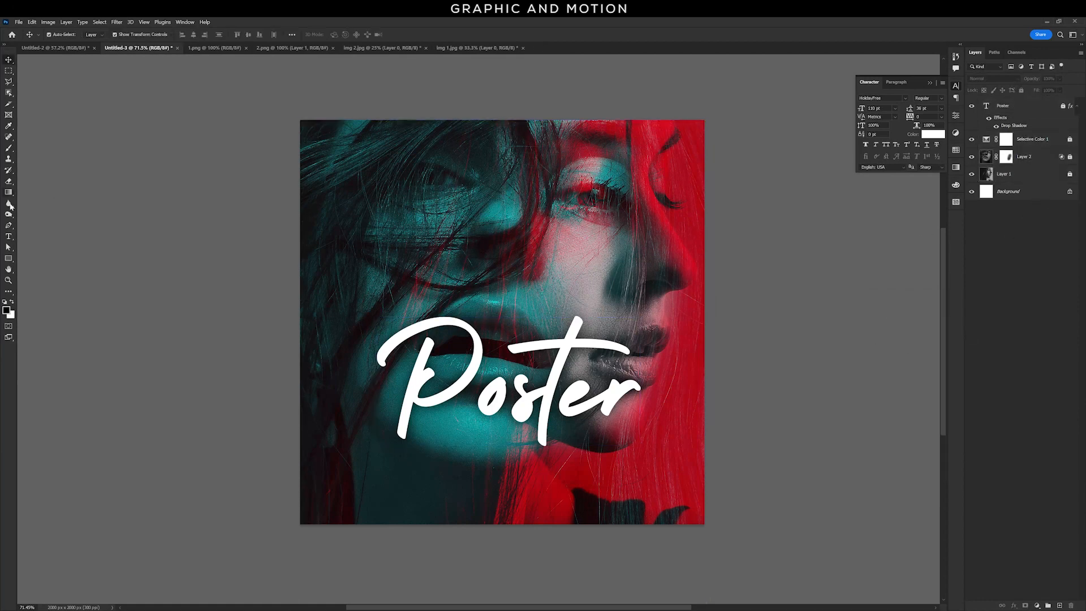
Add the text "MOVIE" above the "Poster" title in Bebas Neue Book at 22 pt.
{"action": "left_click", "coordinate": [9, 237]}
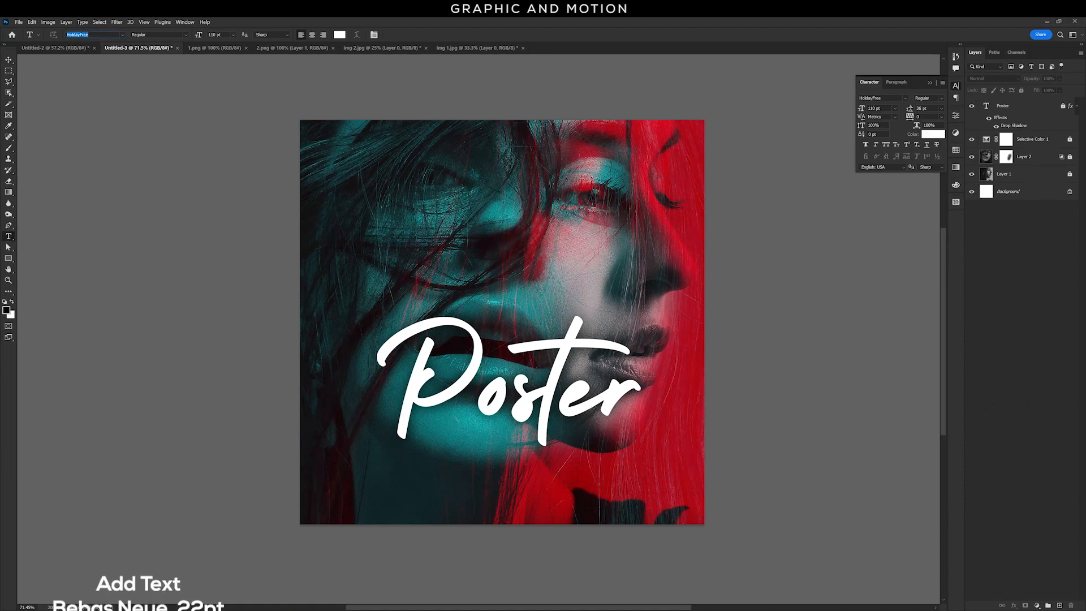
{"action": "left_click", "coordinate": [85, 35]}
{"action": "type", "text": "beb"}
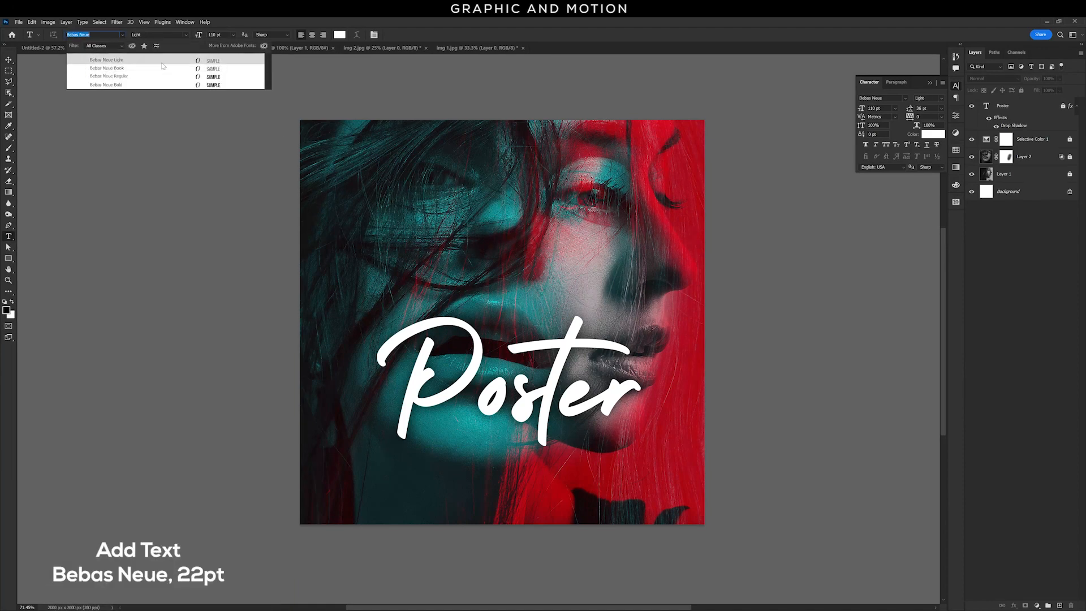
{"action": "left_click", "coordinate": [162, 69]}
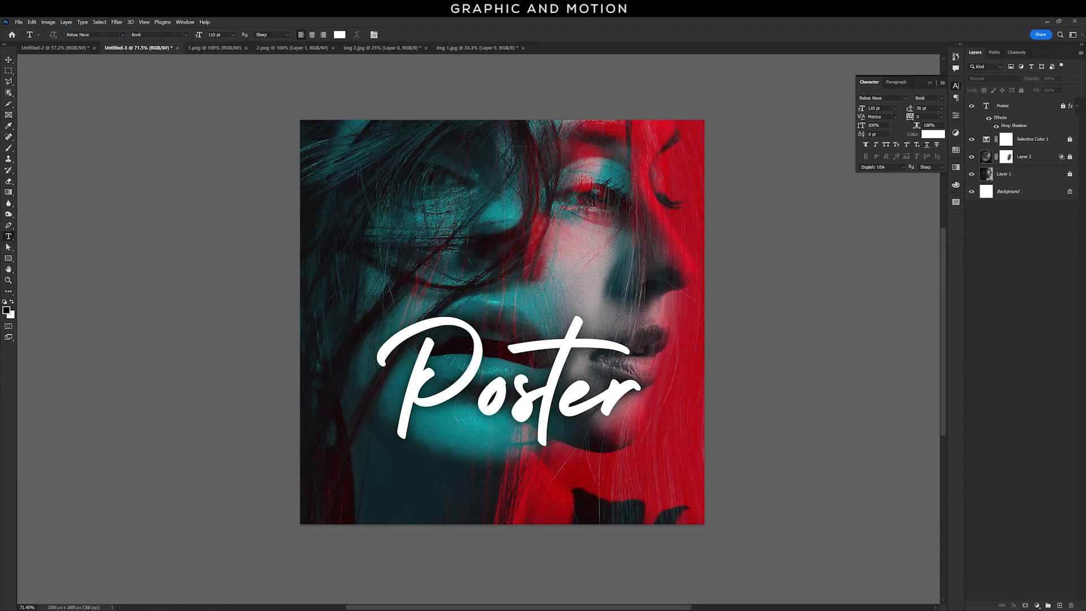
{"action": "type", "text": "22"}
{"action": "left_click", "coordinate": [500, 298]}
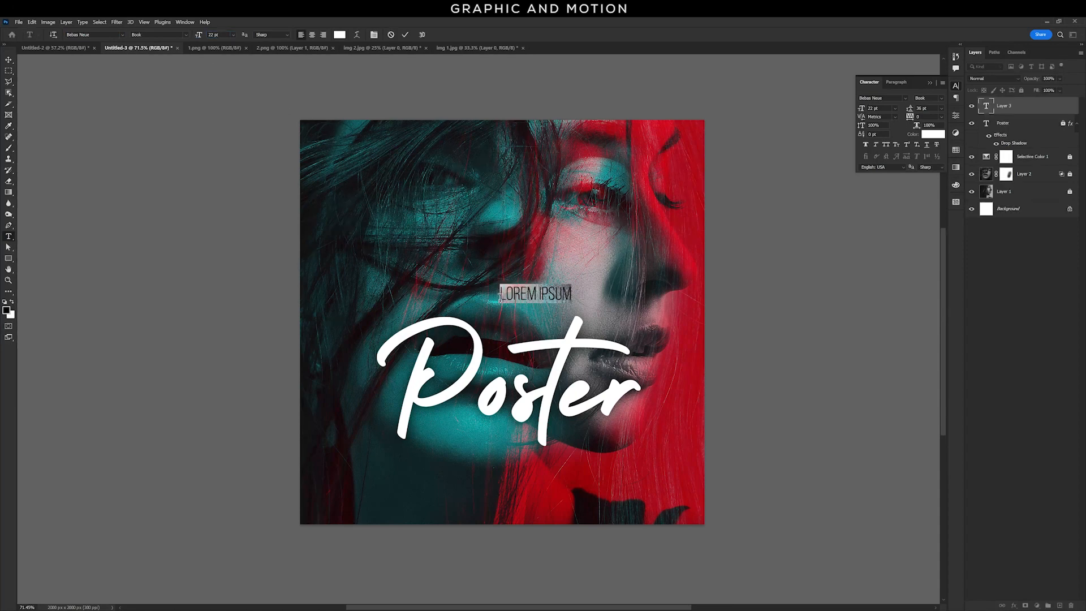
{"action": "type", "text": "MOVIE"}
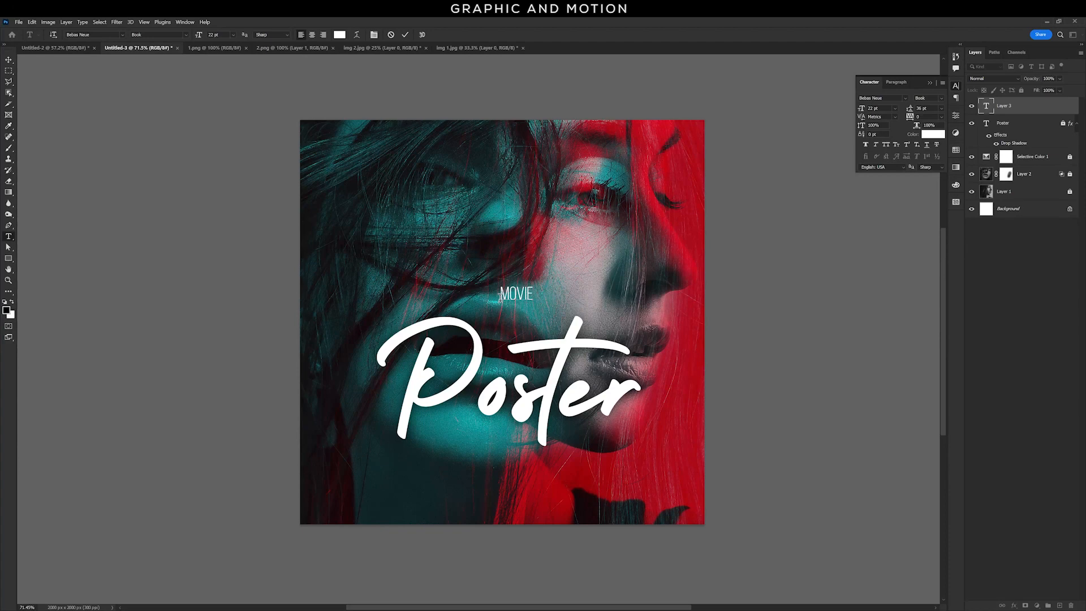
Change the font style of the "MOVIE" text to Bold.
{"action": "key", "text": "ctrl+a"}
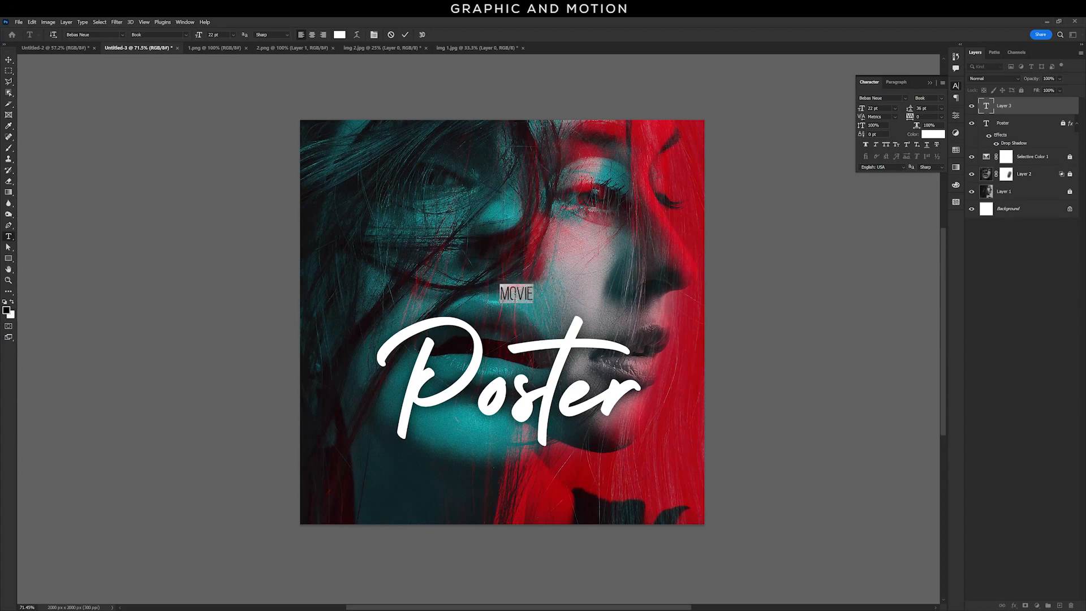
{"action": "left_click", "coordinate": [941, 102]}
{"action": "left_click", "coordinate": [928, 124]}
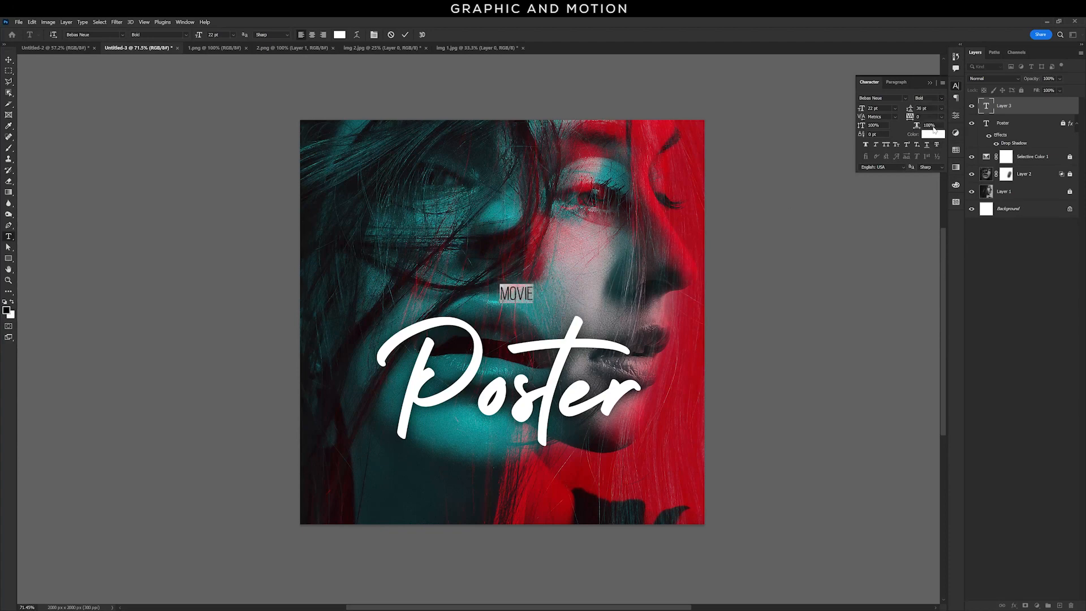
Place "MOVIE" inside the loop of the P and duplicate it below the title with the text "DESIGN".
{"action": "left_click", "coordinate": [8, 59]}
{"action": "left_click_drag", "start_coordinate": [522, 300], "coordinate": [461, 432]}
{"action": "double_click", "coordinate": [450, 433]}
{"action": "type", "text": "DESIGN"}
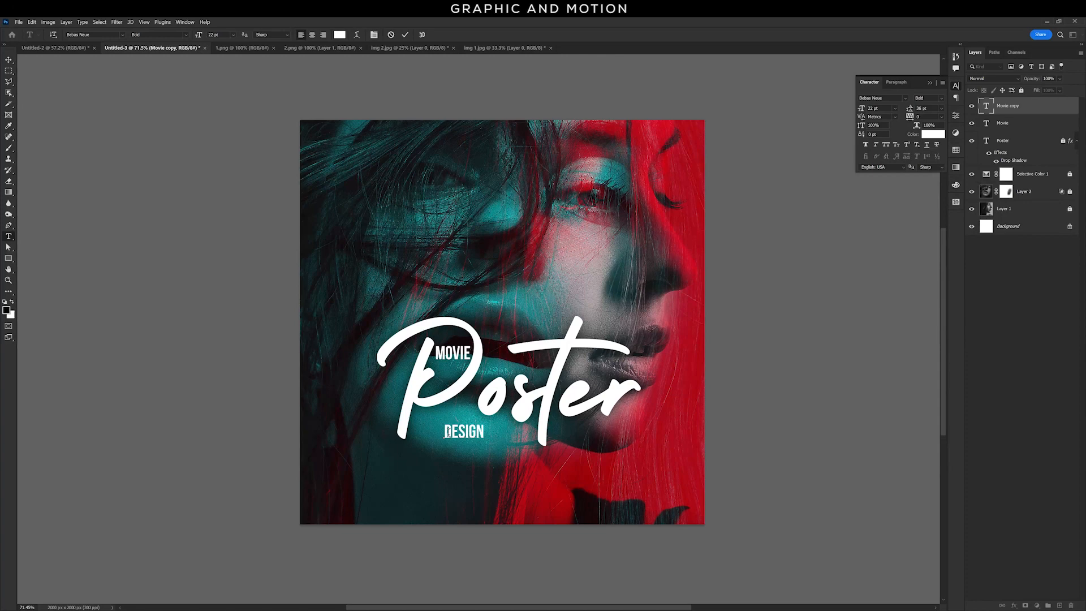
Set the "DESIGN" text to the Book style with a tracking of 800.
{"action": "key", "text": "ctrl+a"}
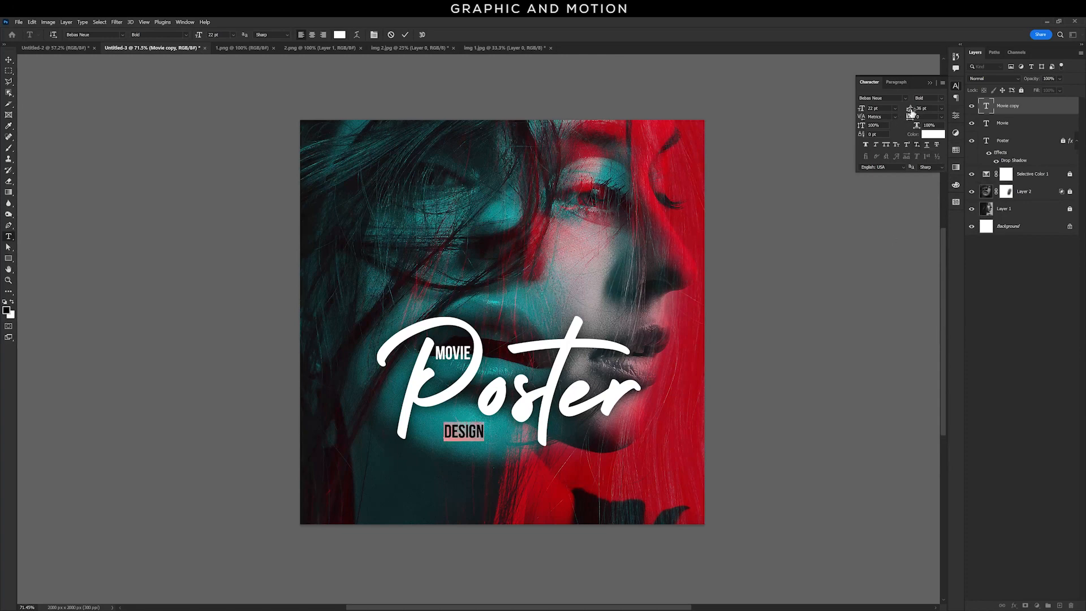
{"action": "left_click", "coordinate": [943, 99]}
{"action": "left_click", "coordinate": [941, 117]}
{"action": "key", "text": "Return"}
{"action": "type", "text": "600"}
{"action": "key", "text": "Return"}
{"action": "type", "text": "800"}
{"action": "key", "text": "Return"}
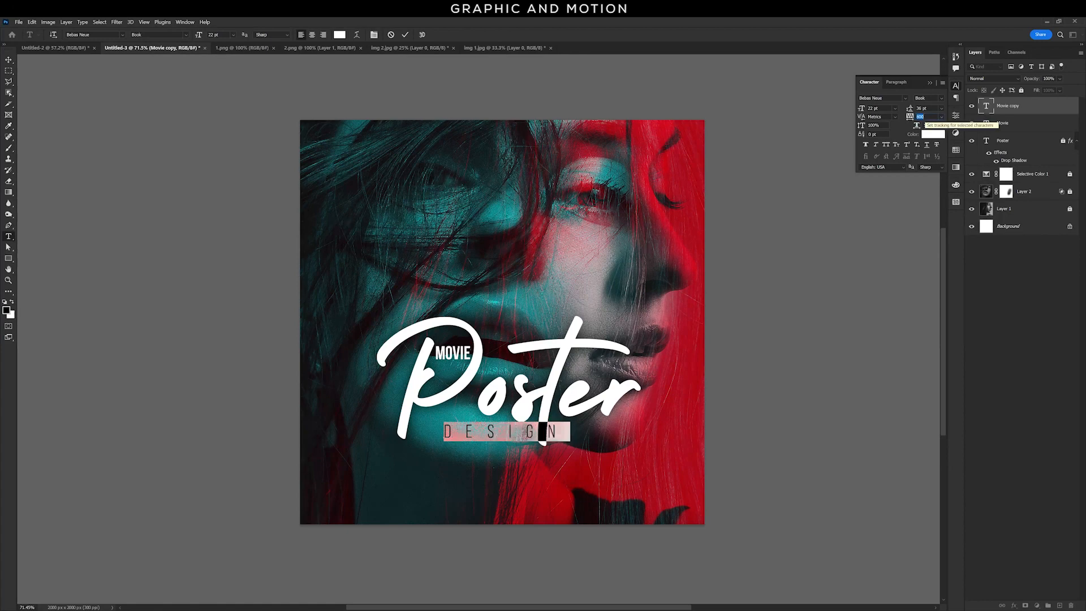
Move the "DESIGN" text to the left so it sits under "Poster" between the P and t stems, and deselect it.
{"action": "left_click", "coordinate": [9, 60]}
{"action": "left_click_drag", "start_coordinate": [490, 433], "coordinate": [465, 433]}
{"action": "left_click", "coordinate": [724, 427]}
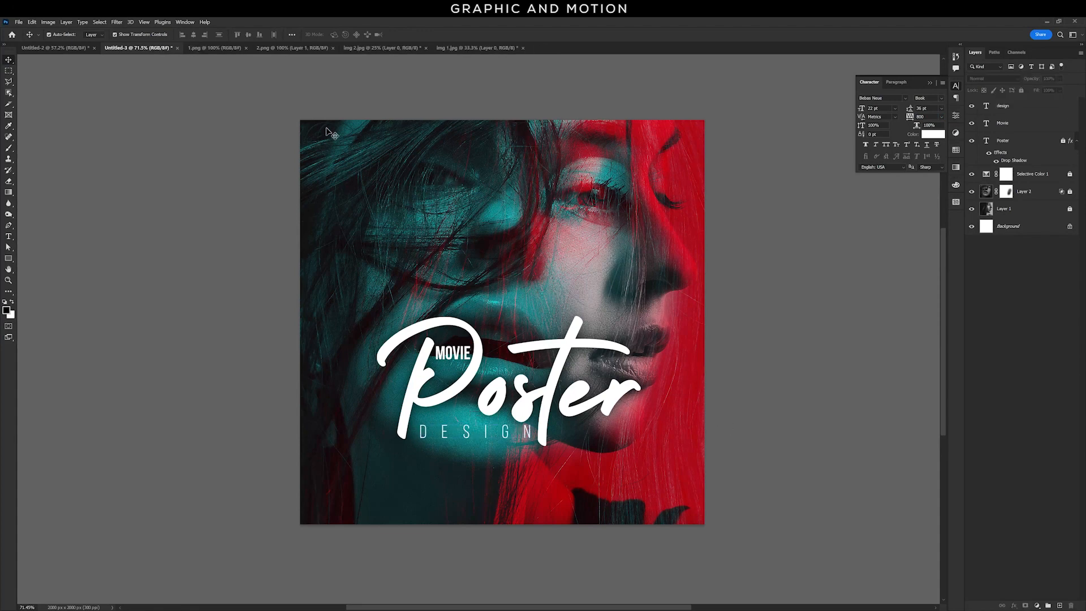
Bring the film festival laurel from 1.png into the upper left of the poster and scale it to about 262 × 173 px.
{"action": "left_click", "coordinate": [214, 47]}
{"action": "left_click_drag", "start_coordinate": [490, 315], "coordinate": [352, 213]}
{"action": "key", "text": "ctrl+t"}
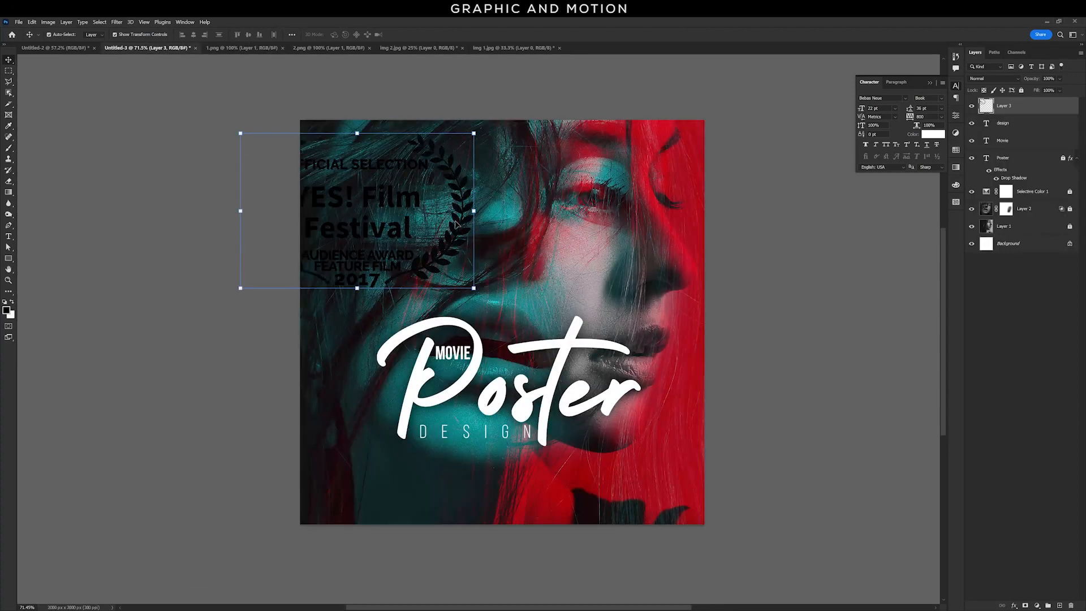
{"action": "left_click_drag", "start_coordinate": [485, 134], "coordinate": [384, 194]}
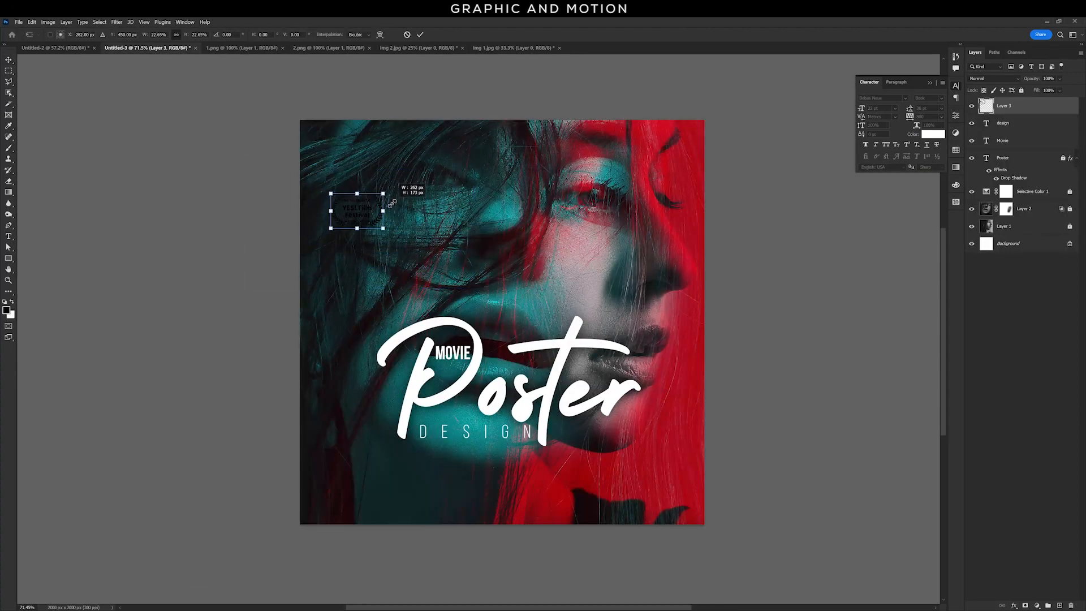
{"action": "key", "text": "Return"}
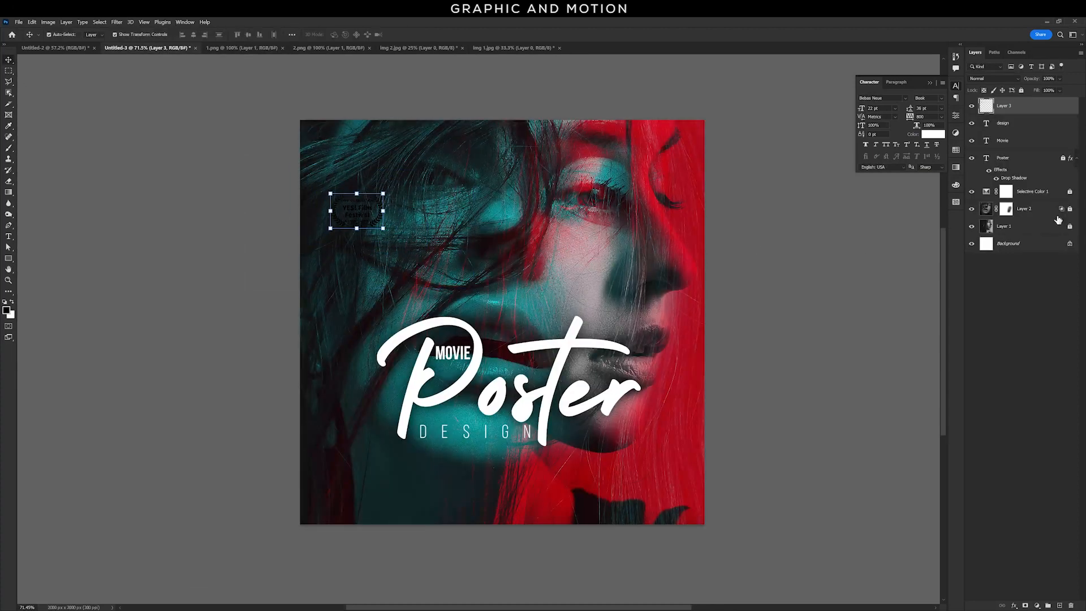
Apply a white (#ffffff) Color Overlay effect to the film festival laurel layer.
{"action": "double_click", "coordinate": [1070, 107]}
{"action": "left_click", "coordinate": [775, 417]}
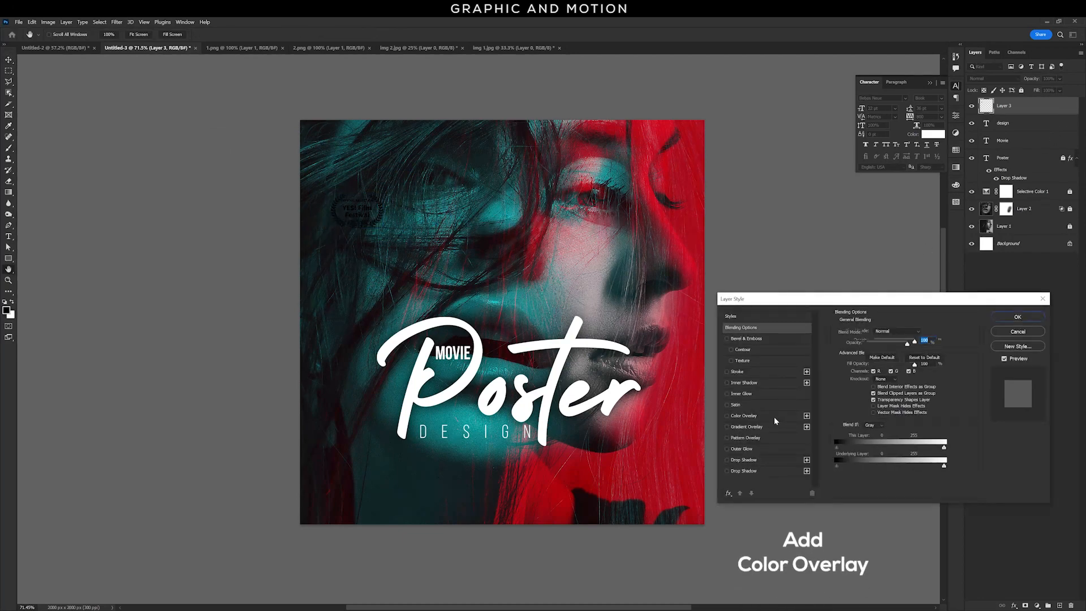
{"action": "left_click", "coordinate": [927, 332]}
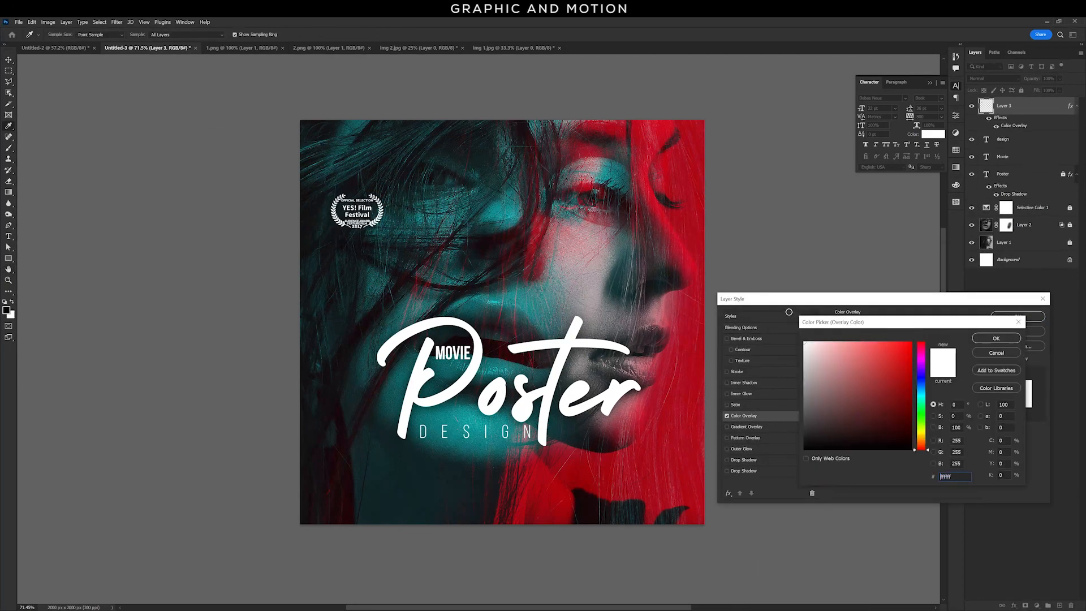
{"action": "left_click", "coordinate": [995, 338]}
{"action": "left_click", "coordinate": [1018, 316]}
Shrink the laurel, move it to the poster's upper left corner and duplicate it twice to form a row of three.
{"action": "key", "text": "v"}
{"action": "left_click_drag", "start_coordinate": [365, 213], "coordinate": [345, 150]}
{"action": "left_click_drag", "start_coordinate": [363, 165], "coordinate": [445, 149]}
{"action": "key", "text": "Return"}
Select all three laurels together and shift them slightly closer to the poster's upper left corner.
{"action": "left_click", "coordinate": [390, 150], "text": "shift"}
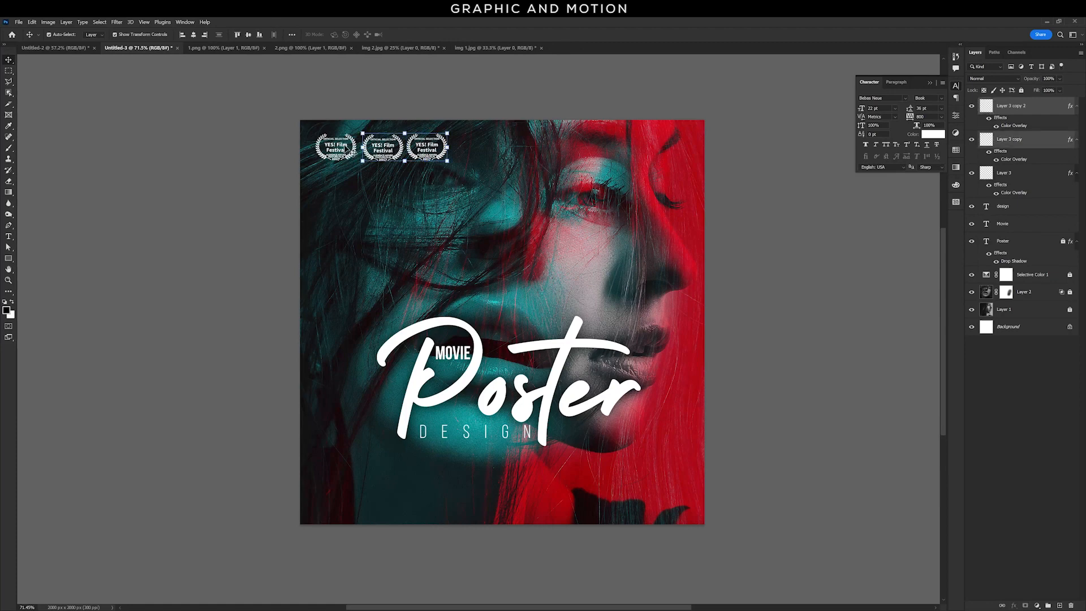
{"action": "left_click", "coordinate": [347, 148], "text": "shift"}
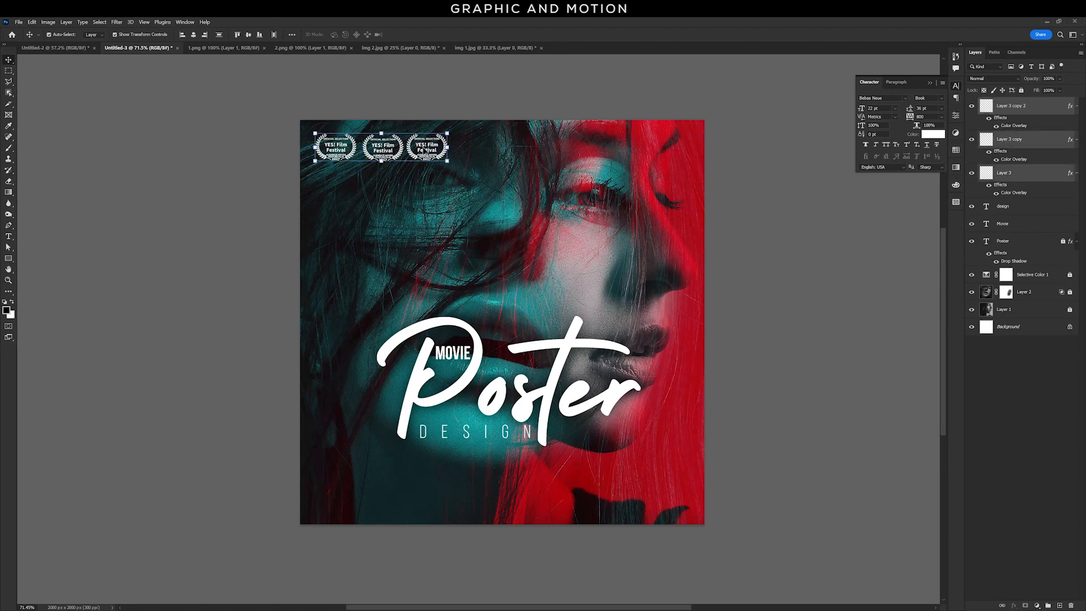
{"action": "key", "text": "shift+Left"}
{"action": "key", "text": "shift+Left"}
{"action": "key", "text": "shift+Left"}
{"action": "left_click_drag", "start_coordinate": [424, 149], "coordinate": [426, 147]}
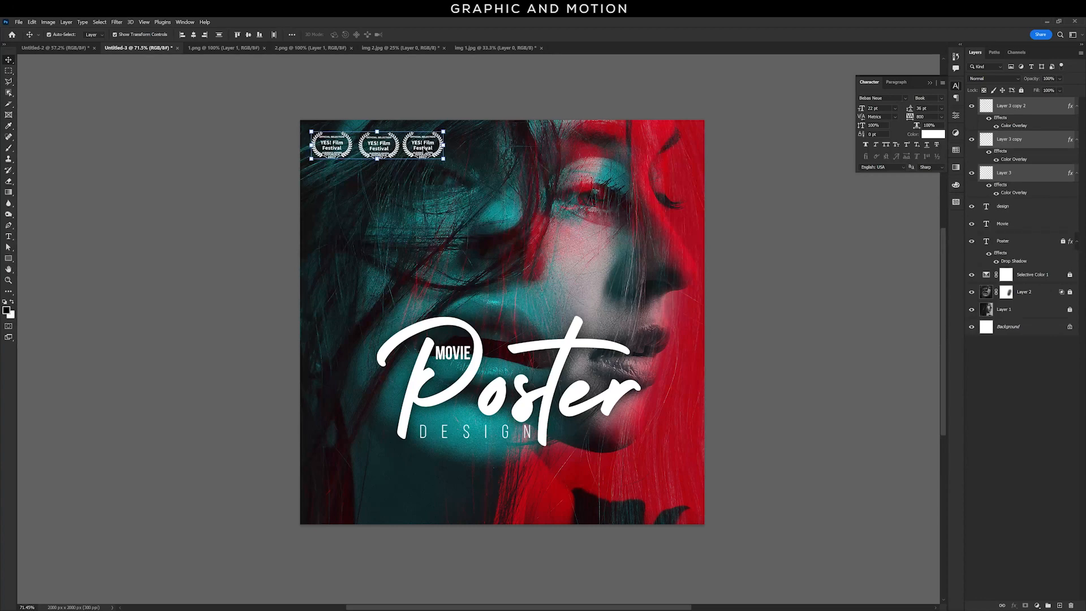
Bring the credits block from 2.png into the poster, scale it to about 202% and position it along the bottom edge.
{"action": "left_click", "coordinate": [296, 49]}
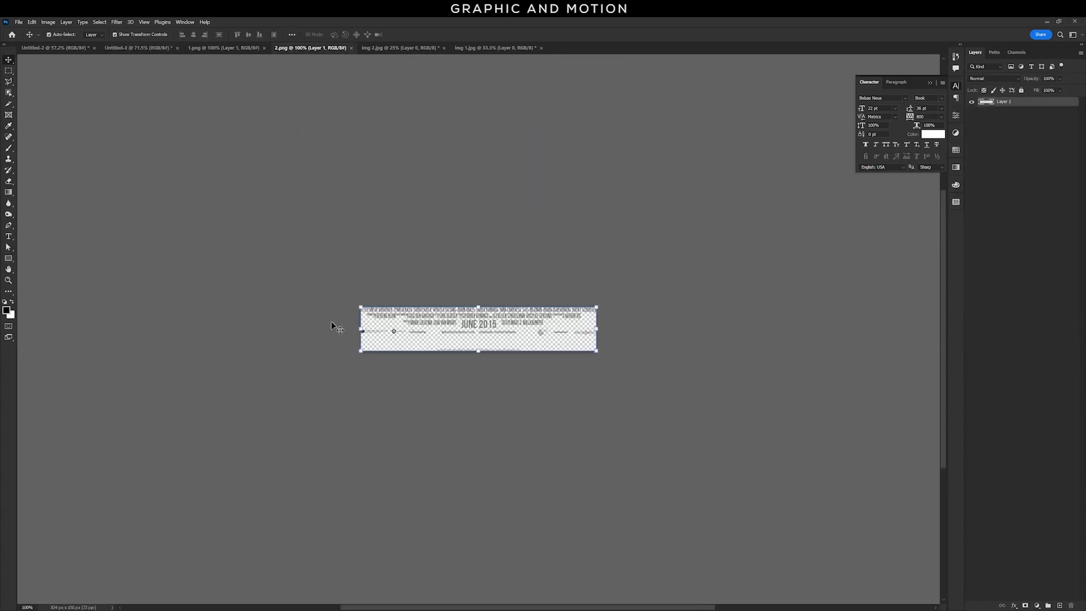
{"action": "left_click_drag", "start_coordinate": [488, 323], "coordinate": [156, 49]}
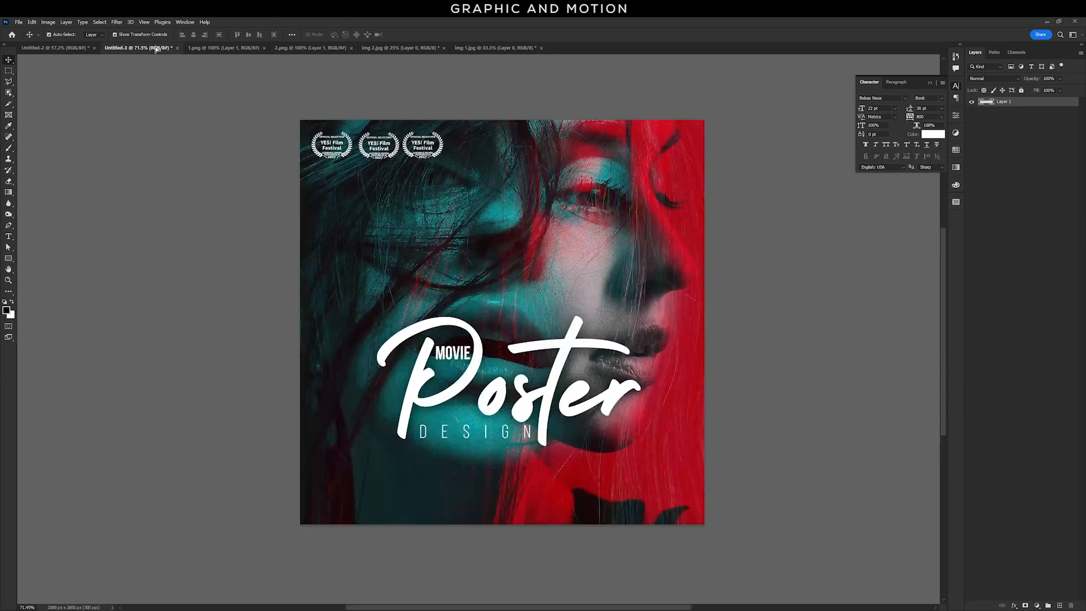
{"action": "left_click_drag", "start_coordinate": [531, 519], "coordinate": [517, 500]}
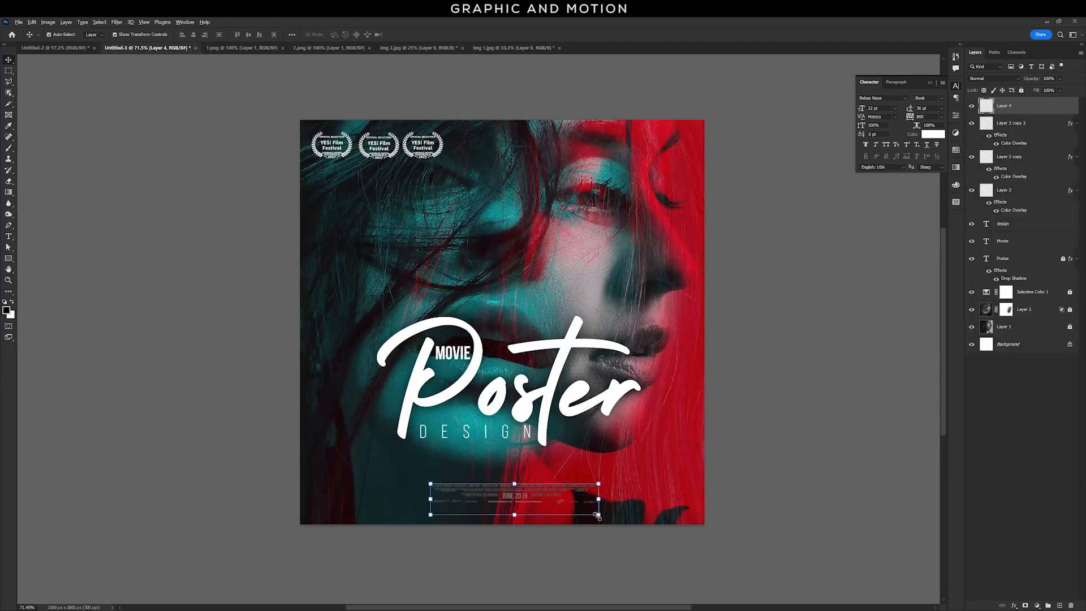
{"action": "left_click_drag", "start_coordinate": [596, 516], "coordinate": [686, 533]}
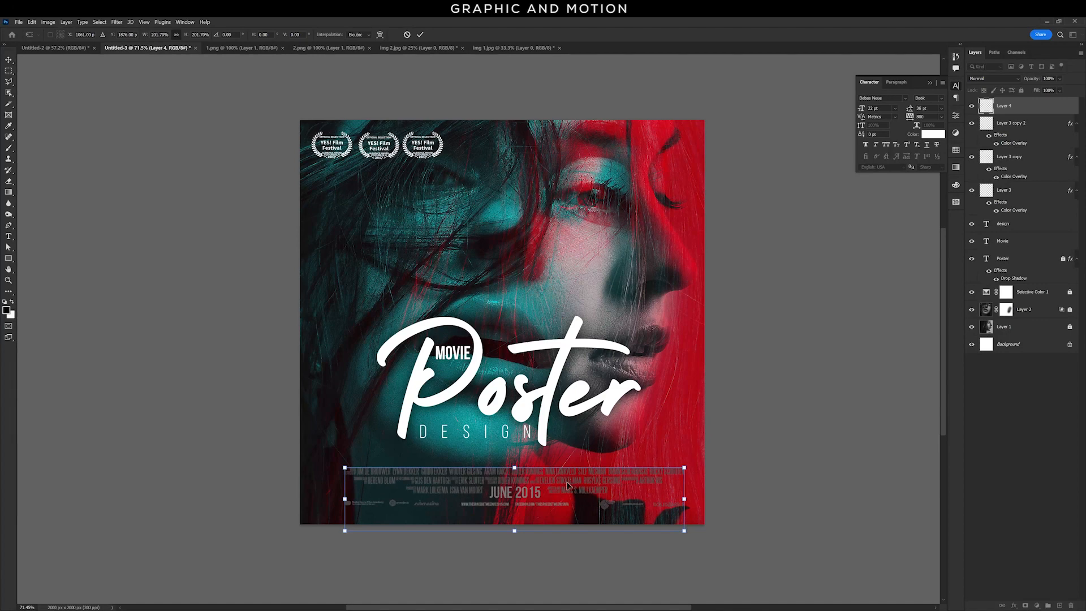
{"action": "key", "text": "Return"}
{"action": "left_click_drag", "start_coordinate": [537, 497], "coordinate": [531, 502]}
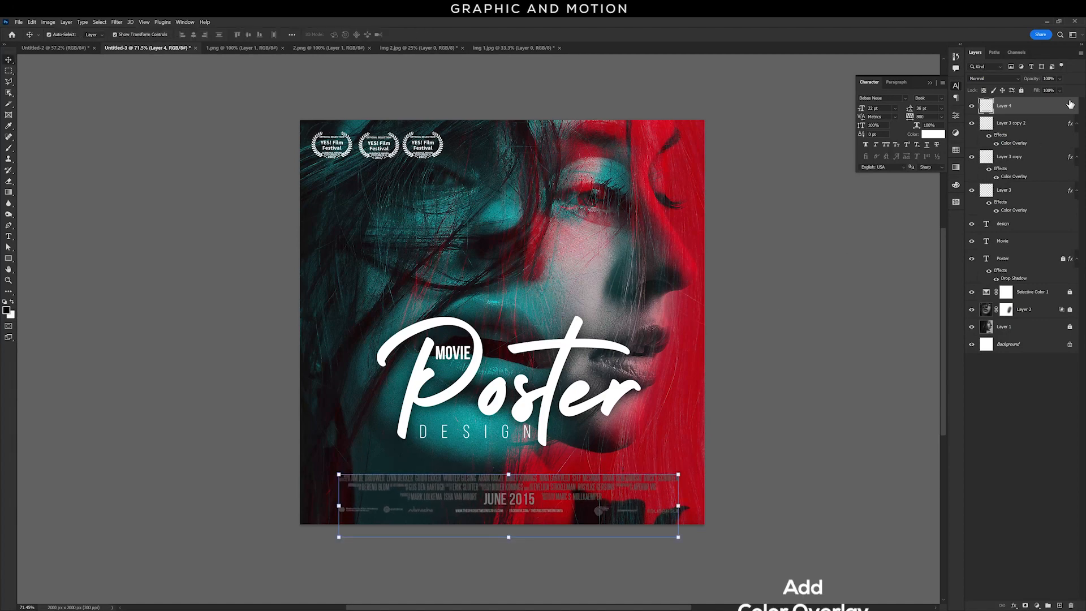
Apply a white Color Overlay effect in Normal blend mode at 100% opacity to the credits block layer.
{"action": "double_click", "coordinate": [1038, 106]}
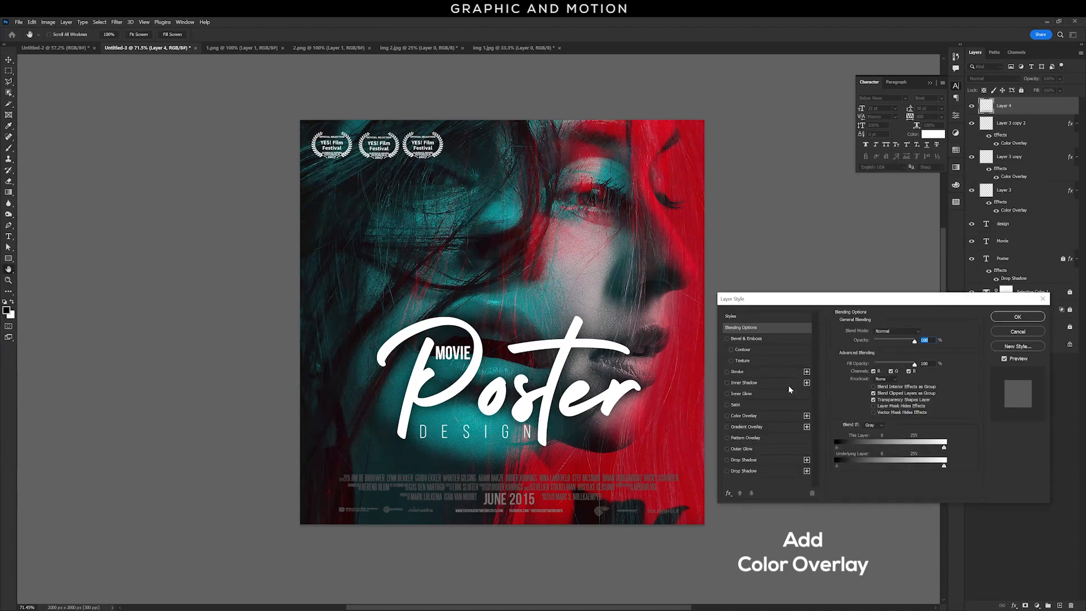
{"action": "left_click", "coordinate": [764, 416]}
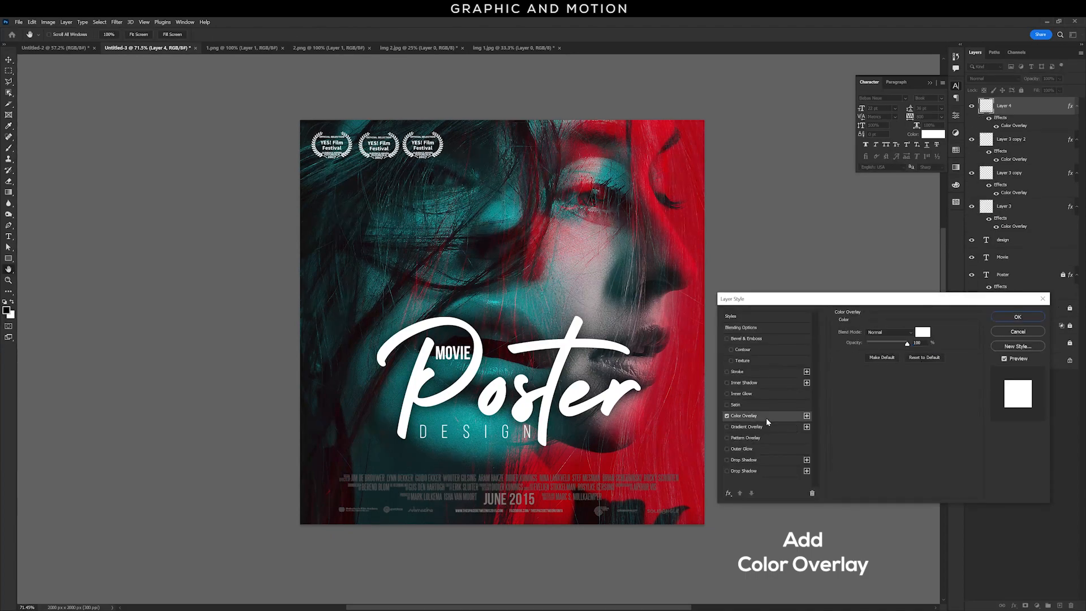
{"action": "left_click", "coordinate": [1032, 318]}
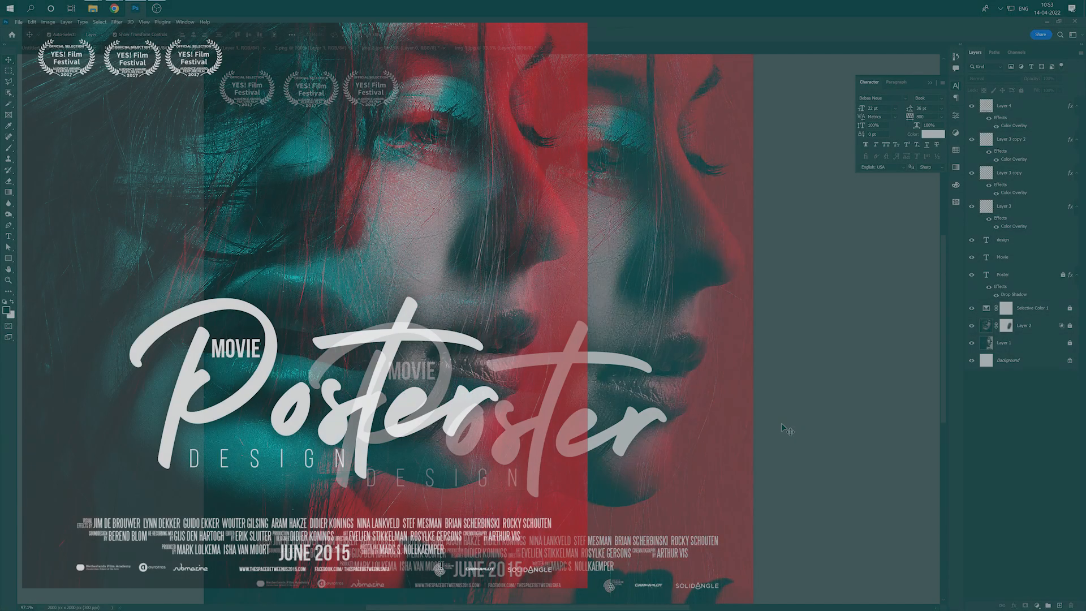